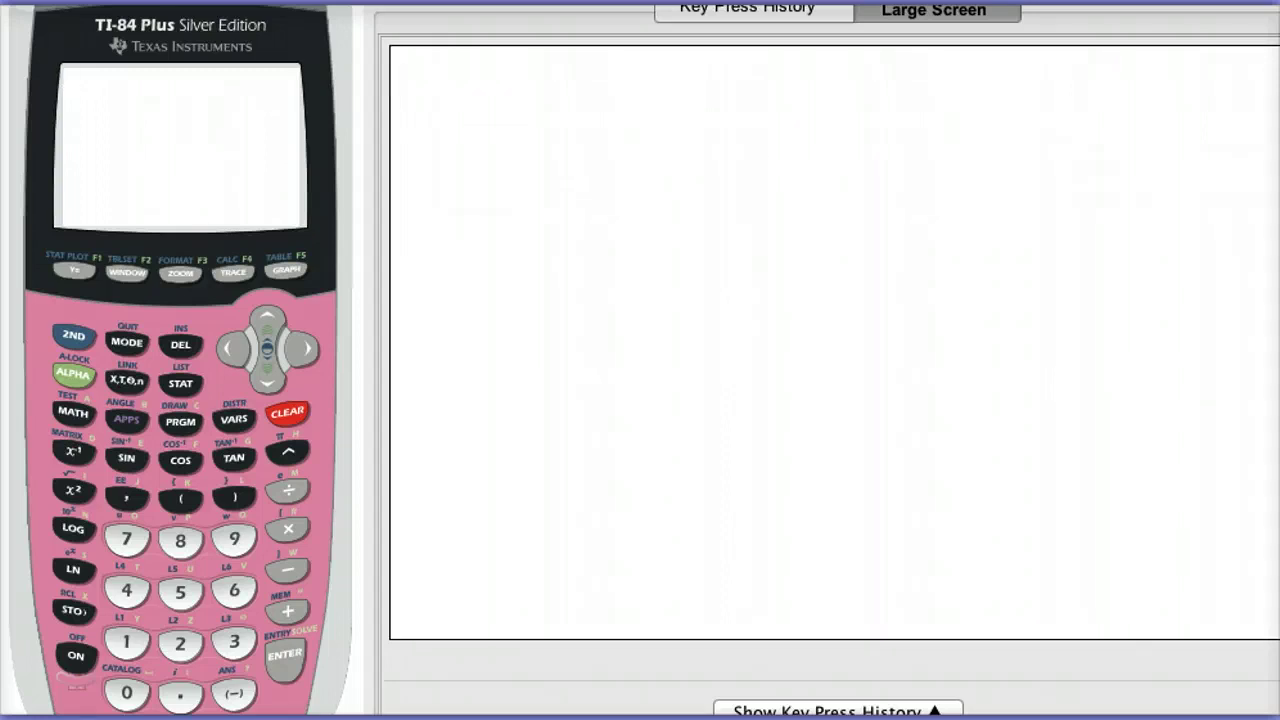
Clear the old data from lists L2 and L1 in the list editor
{"action": "left_click", "coordinate": [178, 384]}
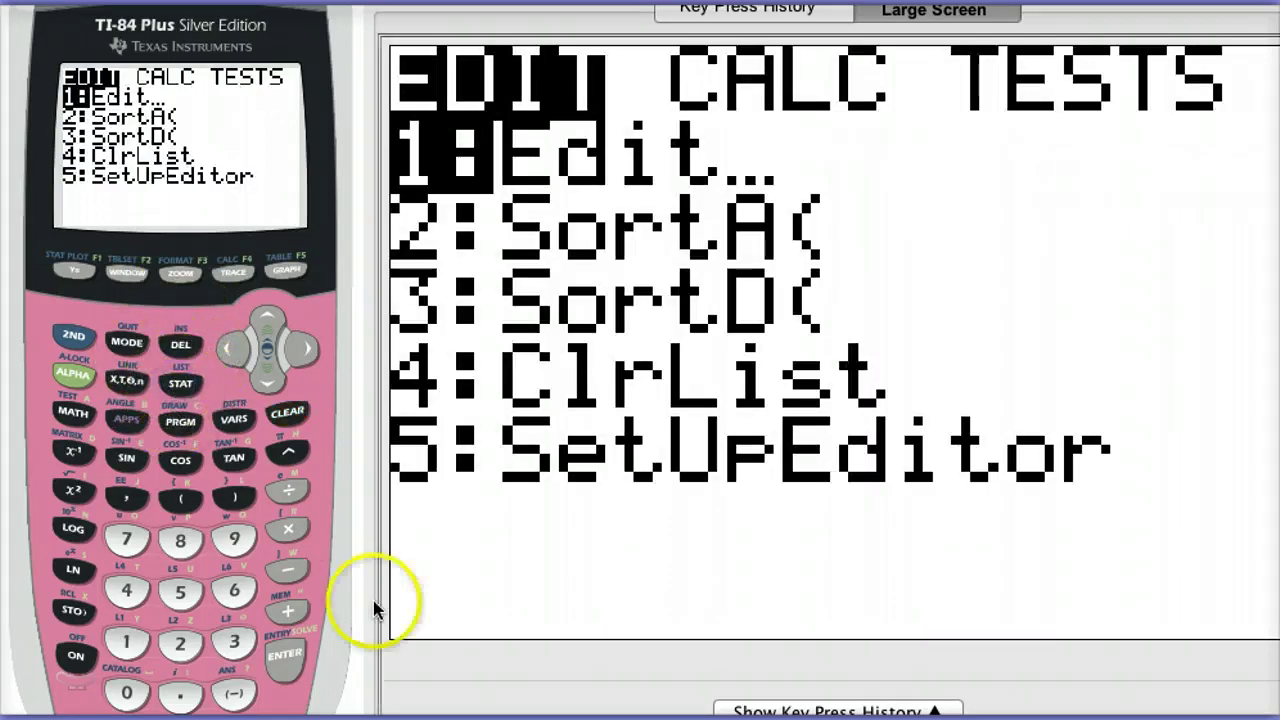
{"action": "left_click", "coordinate": [286, 658]}
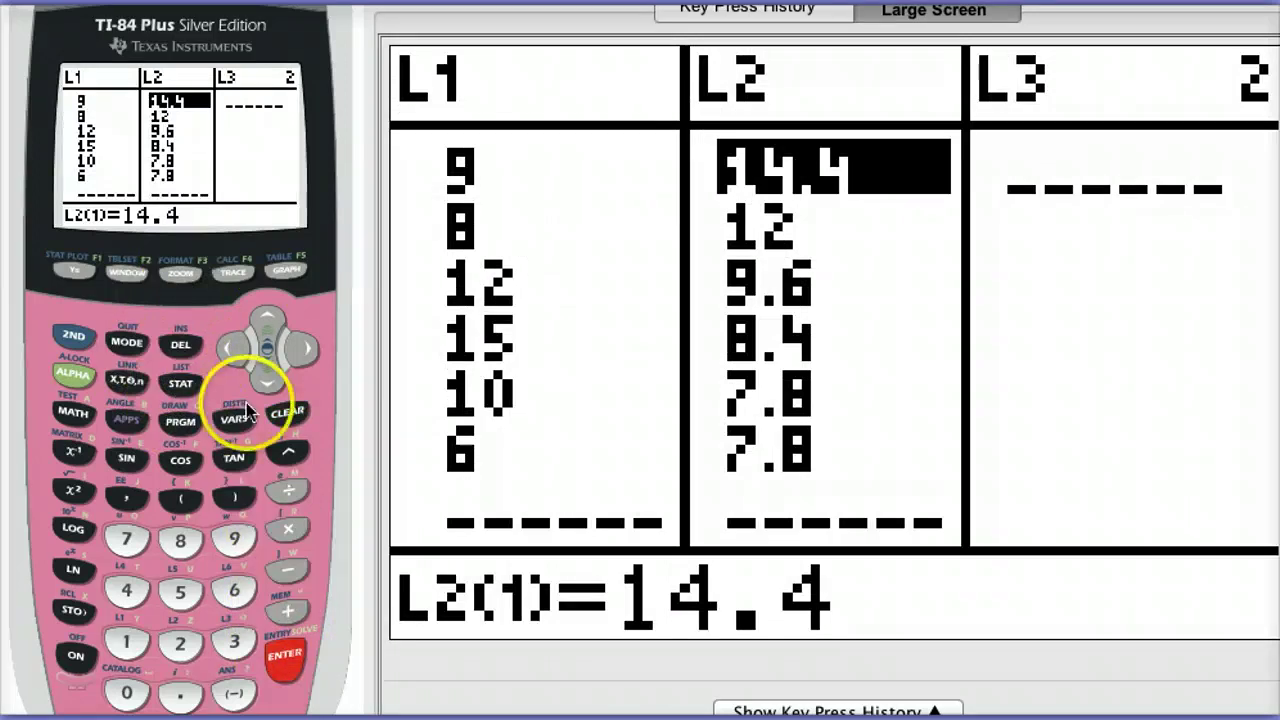
{"action": "left_click", "coordinate": [266, 322]}
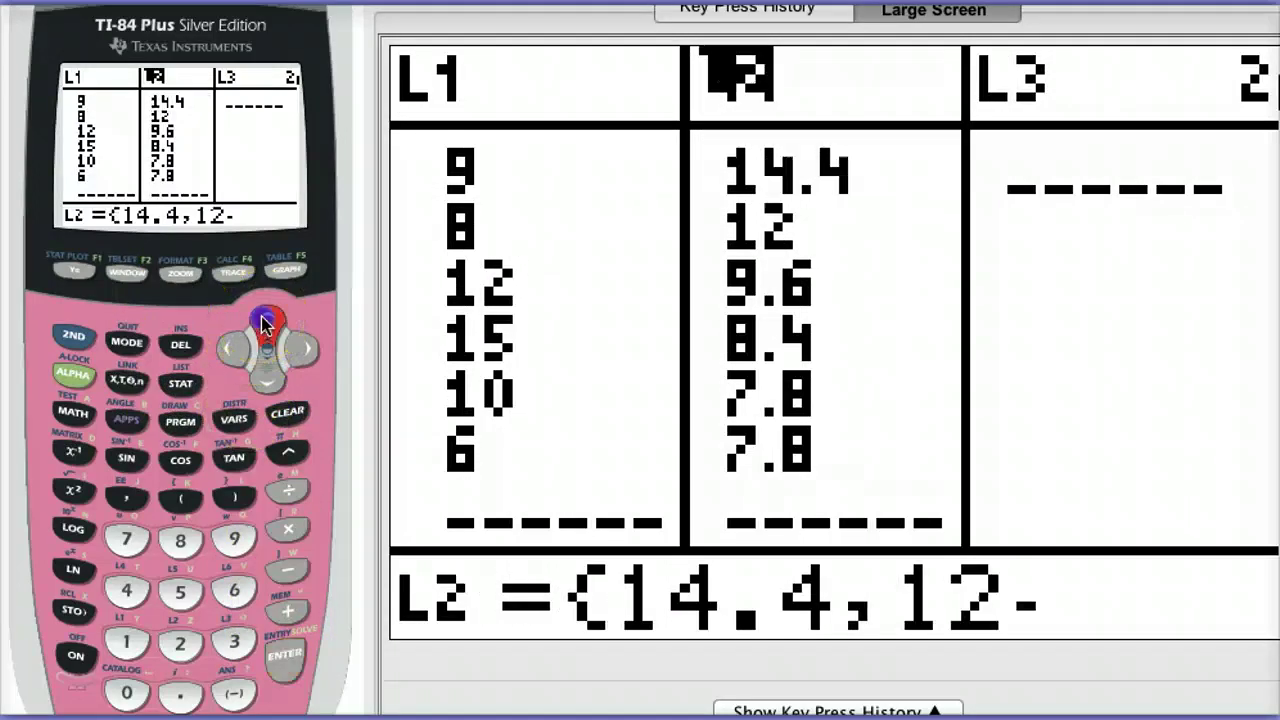
{"action": "left_click", "coordinate": [288, 415]}
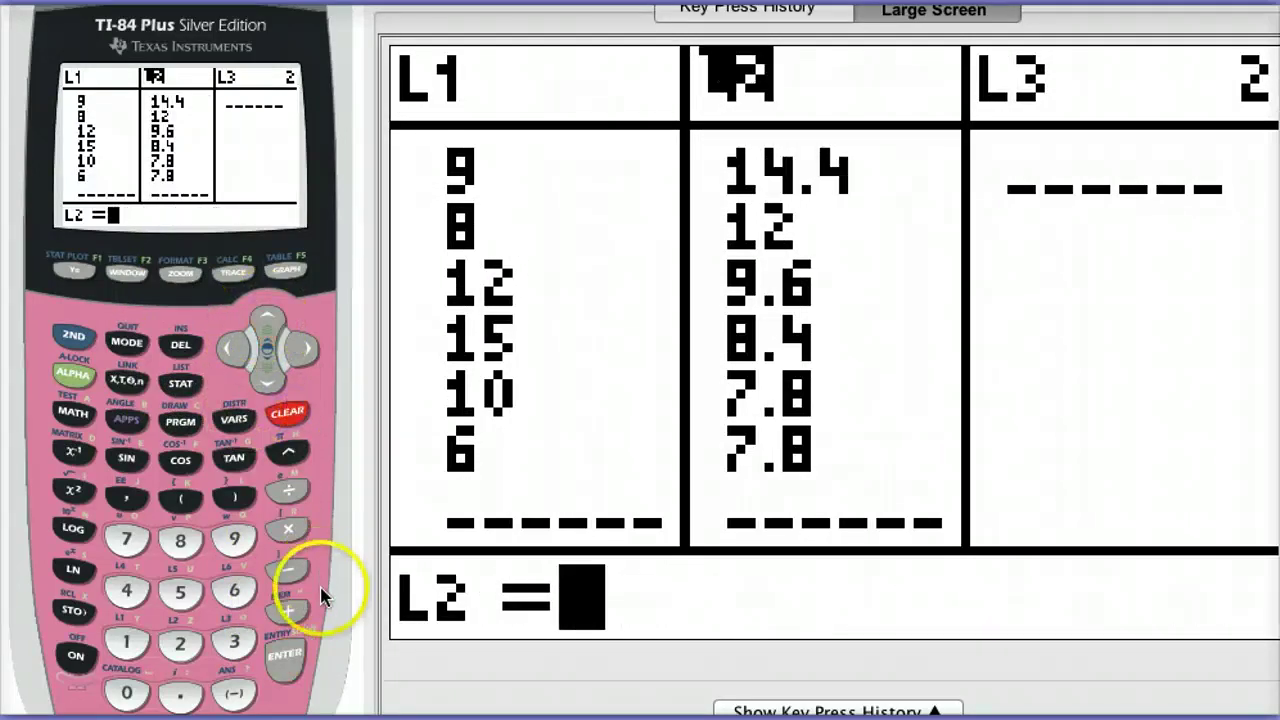
{"action": "left_click", "coordinate": [286, 655]}
{"action": "left_click", "coordinate": [237, 348]}
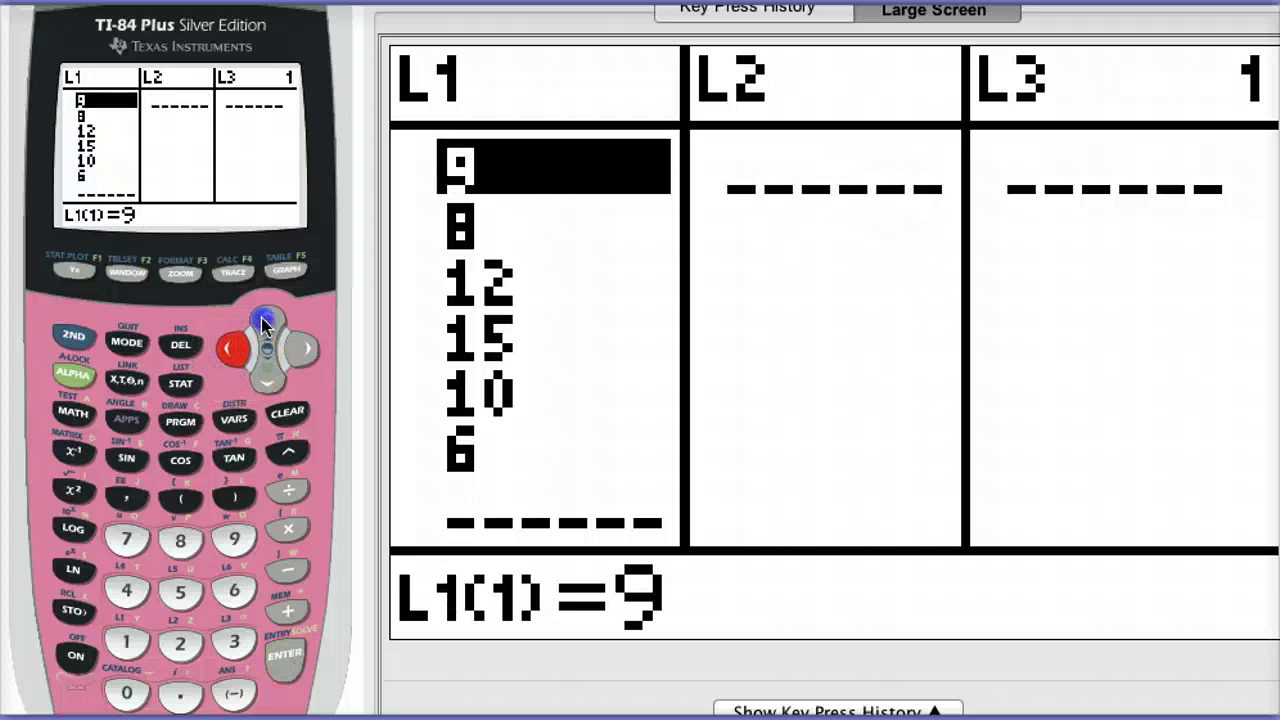
{"action": "left_click", "coordinate": [266, 322]}
{"action": "left_click", "coordinate": [288, 412]}
{"action": "left_click", "coordinate": [285, 656]}
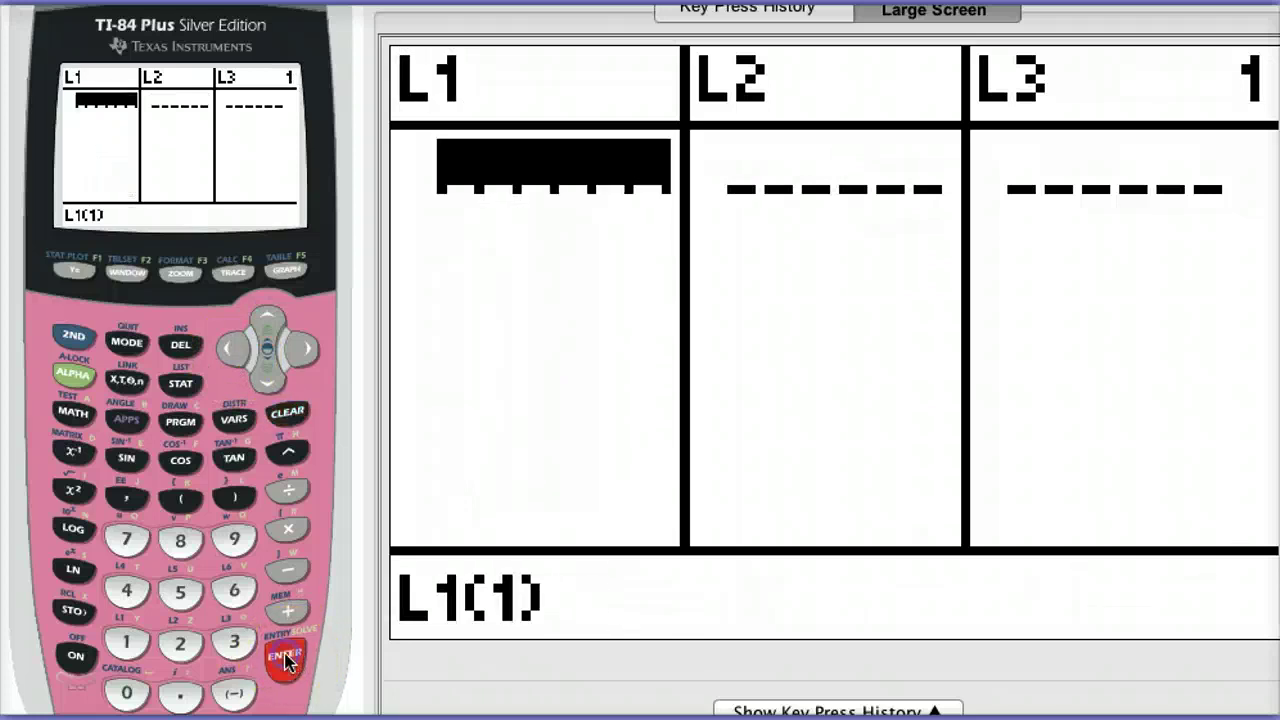
Enter -94 as the first L1 value and fill in the remaining L1 and L2 data
{"action": "left_click", "coordinate": [234, 693]}
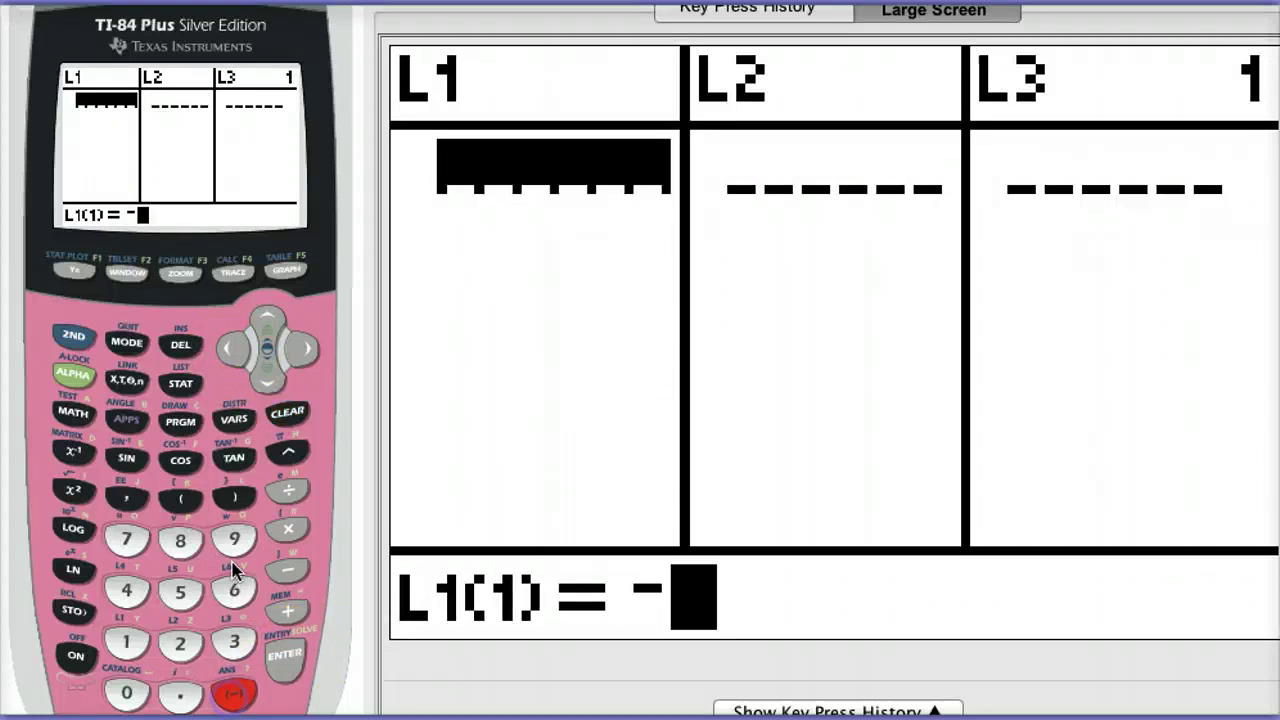
{"action": "left_click", "coordinate": [234, 540]}
{"action": "left_click", "coordinate": [126, 592]}
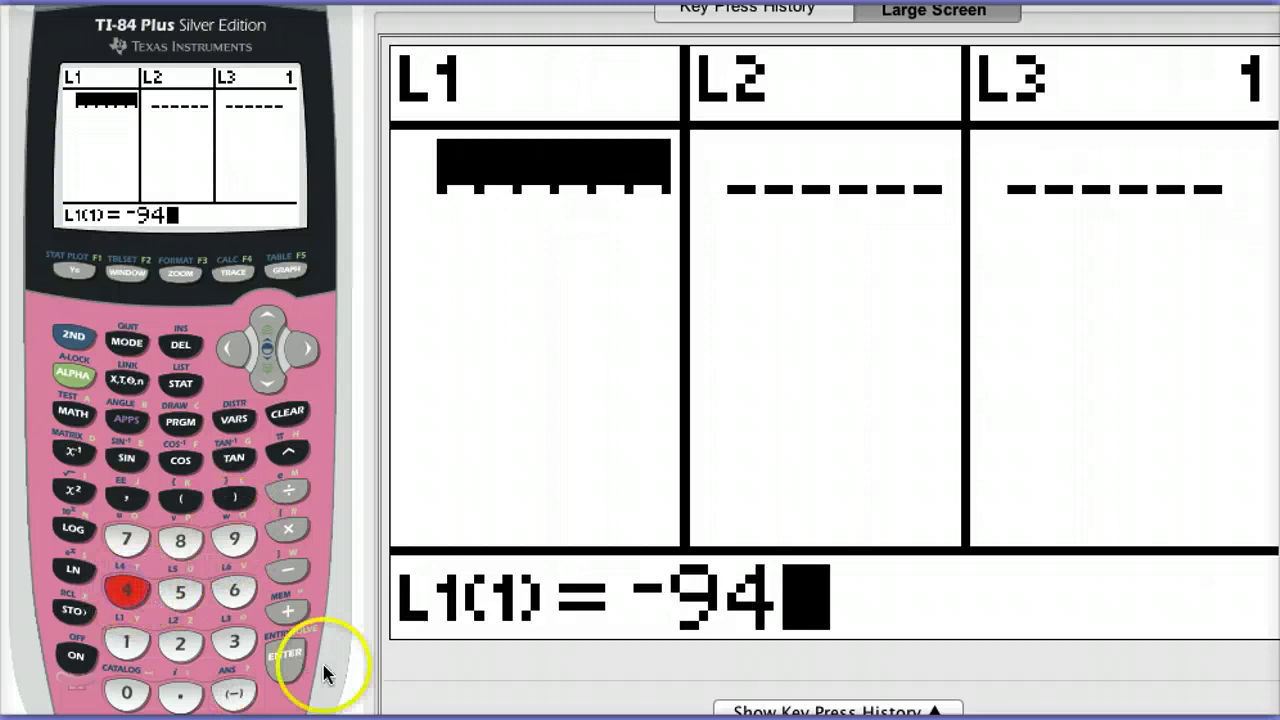
{"action": "left_click", "coordinate": [285, 656]}
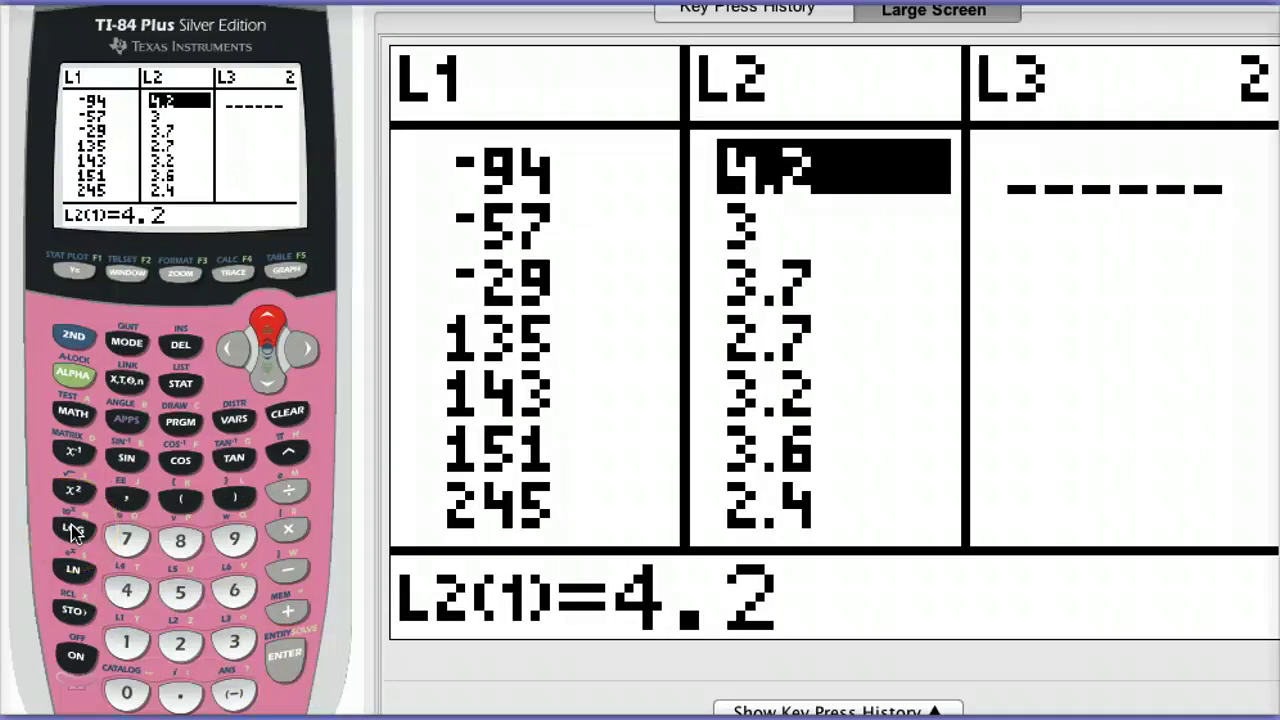
Open the LinRegTTest setup screen from the STAT TESTS menu
{"action": "left_click", "coordinate": [181, 386]}
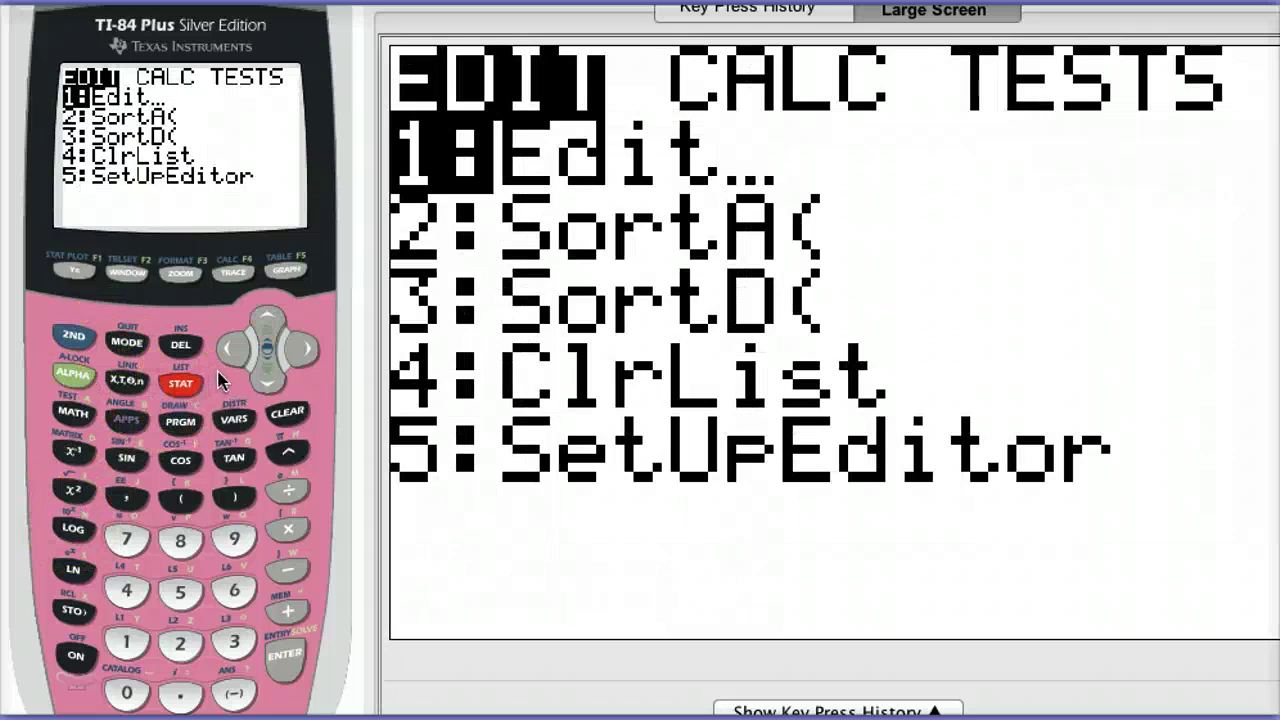
{"action": "left_click", "coordinate": [303, 360]}
{"action": "left_click", "coordinate": [303, 355]}
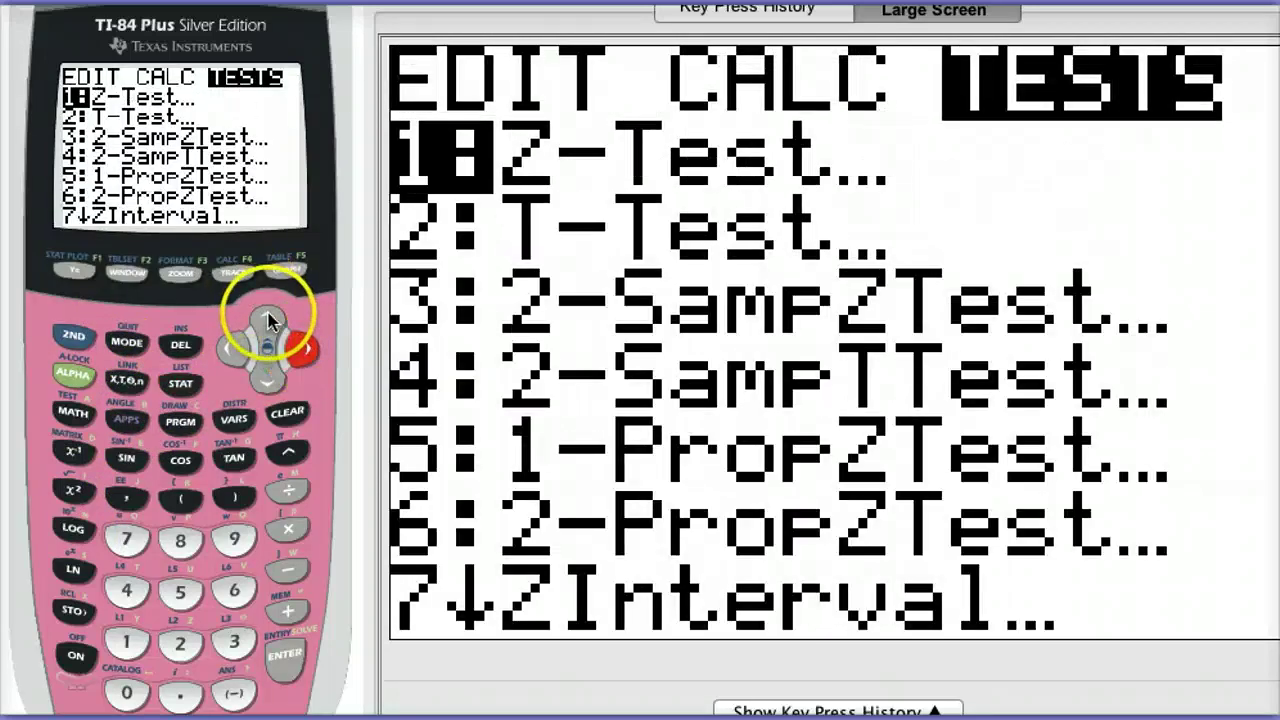
{"action": "left_click", "coordinate": [268, 318]}
{"action": "left_click", "coordinate": [269, 314]}
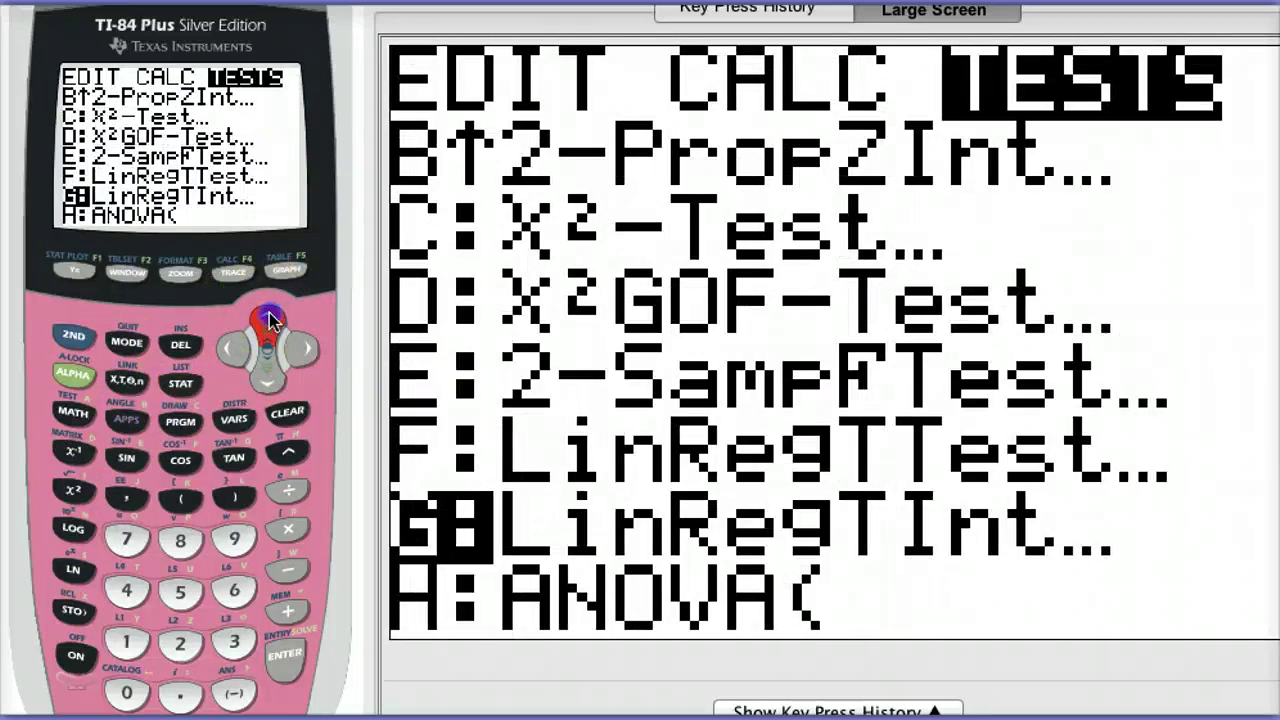
{"action": "left_click", "coordinate": [269, 314]}
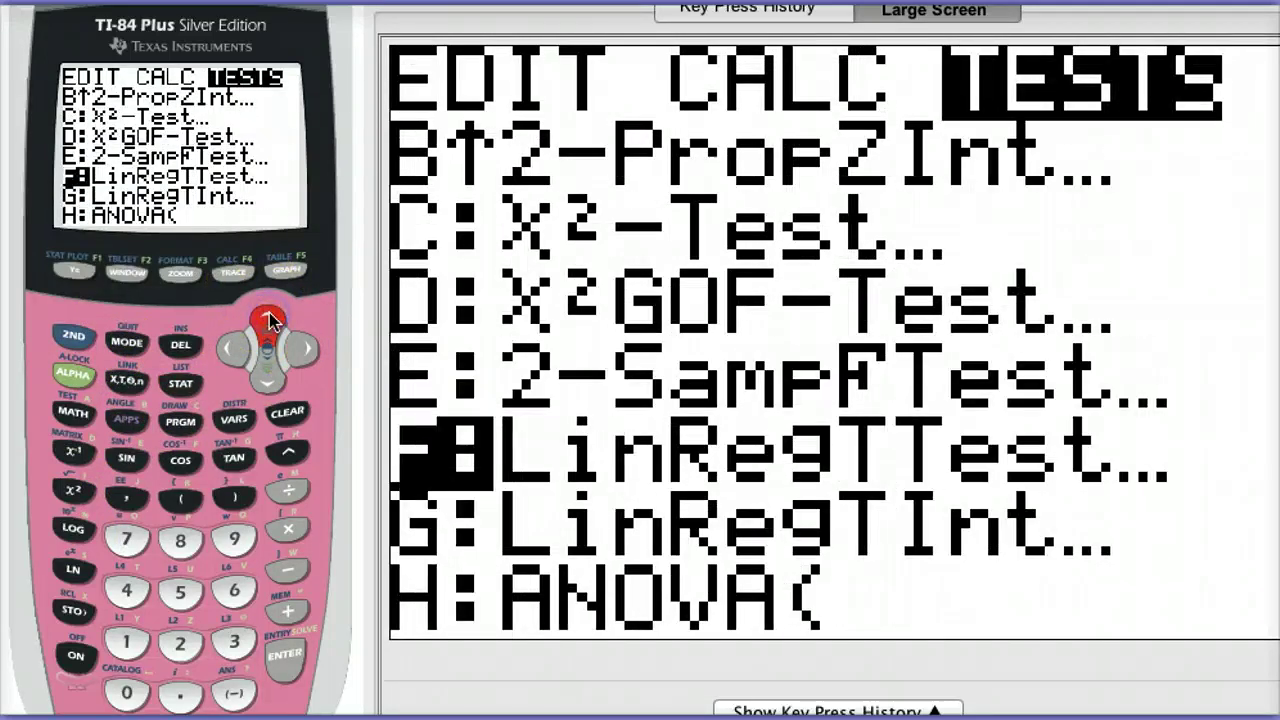
{"action": "left_click", "coordinate": [282, 657]}
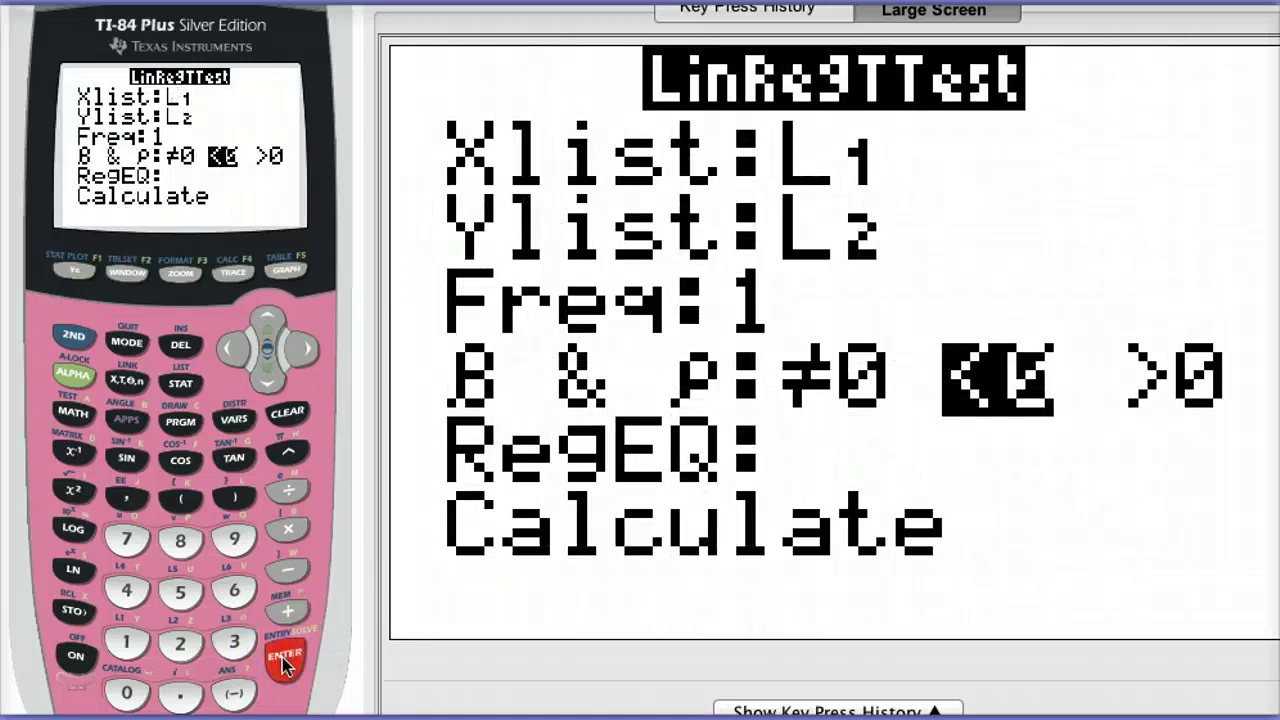
Set the alternative hypothesis to β & ρ ≠ 0 with Xlist L1, Ylist L2, Freq 1
{"action": "left_click", "coordinate": [268, 381]}
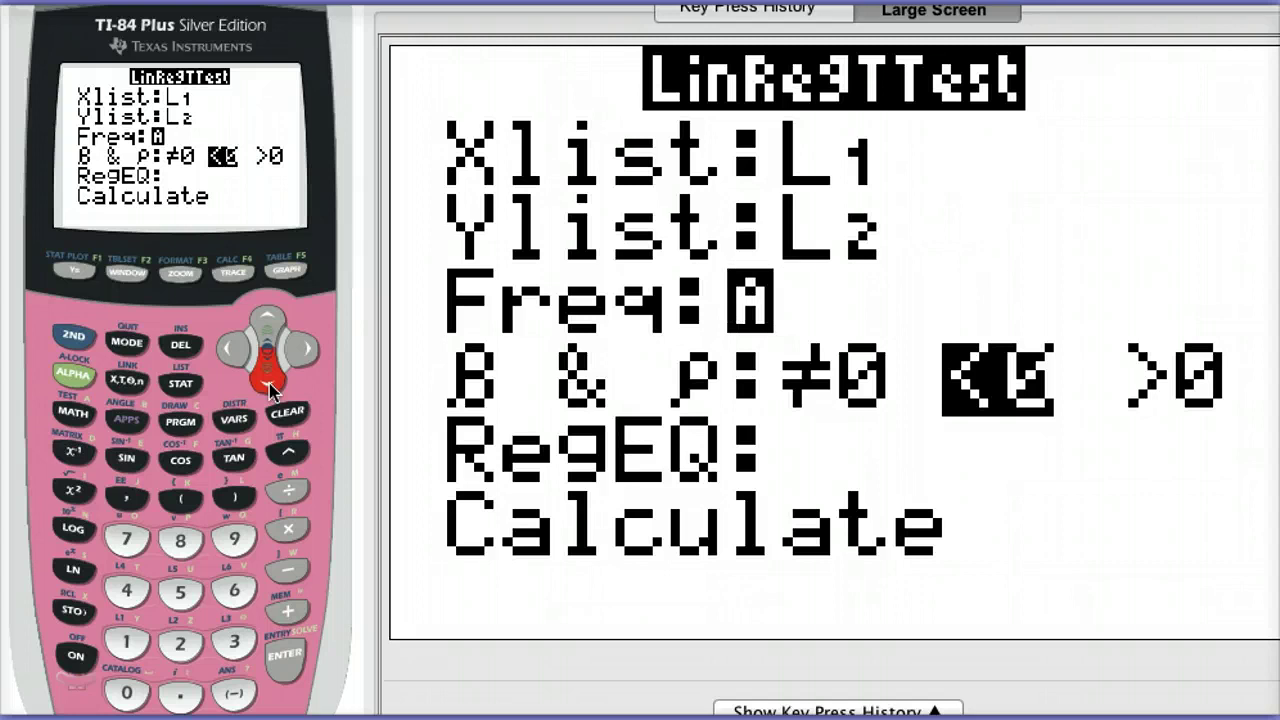
{"action": "left_click", "coordinate": [269, 383]}
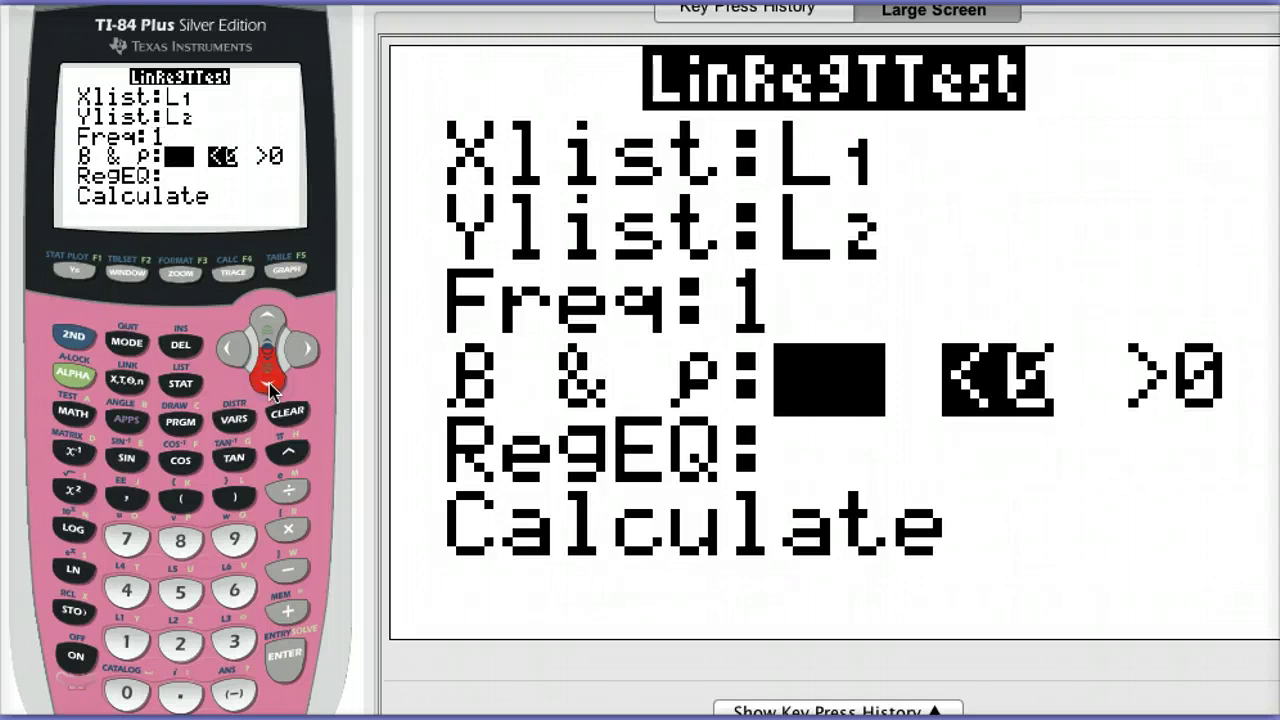
{"action": "left_click", "coordinate": [286, 656]}
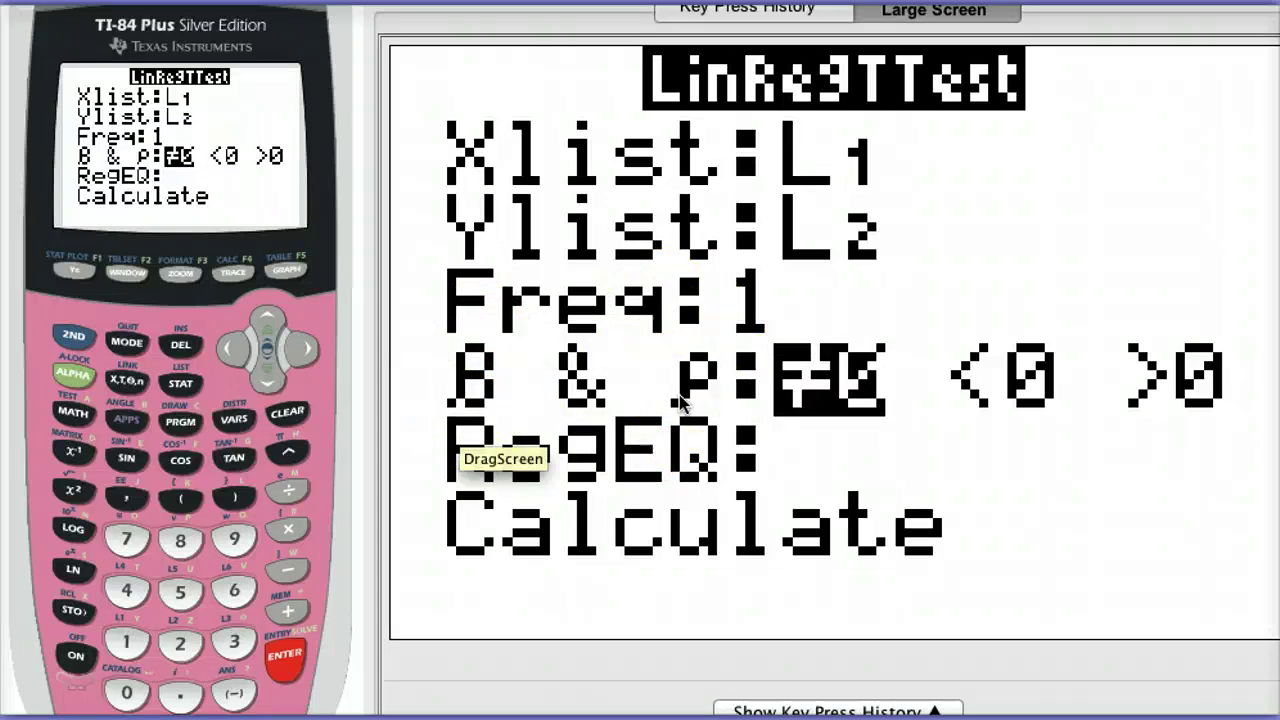
{"action": "left_click", "coordinate": [498, 412]}
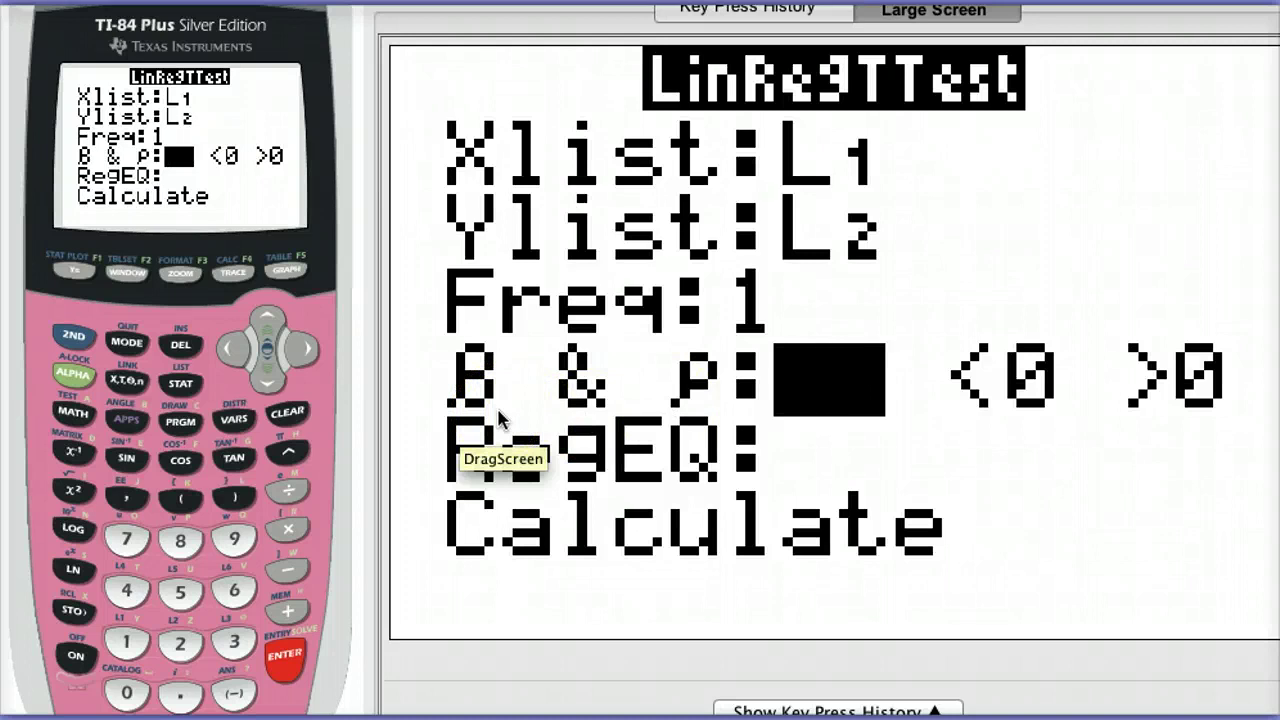
{"action": "left_click", "coordinate": [651, 403]}
{"action": "left_click", "coordinate": [266, 414]}
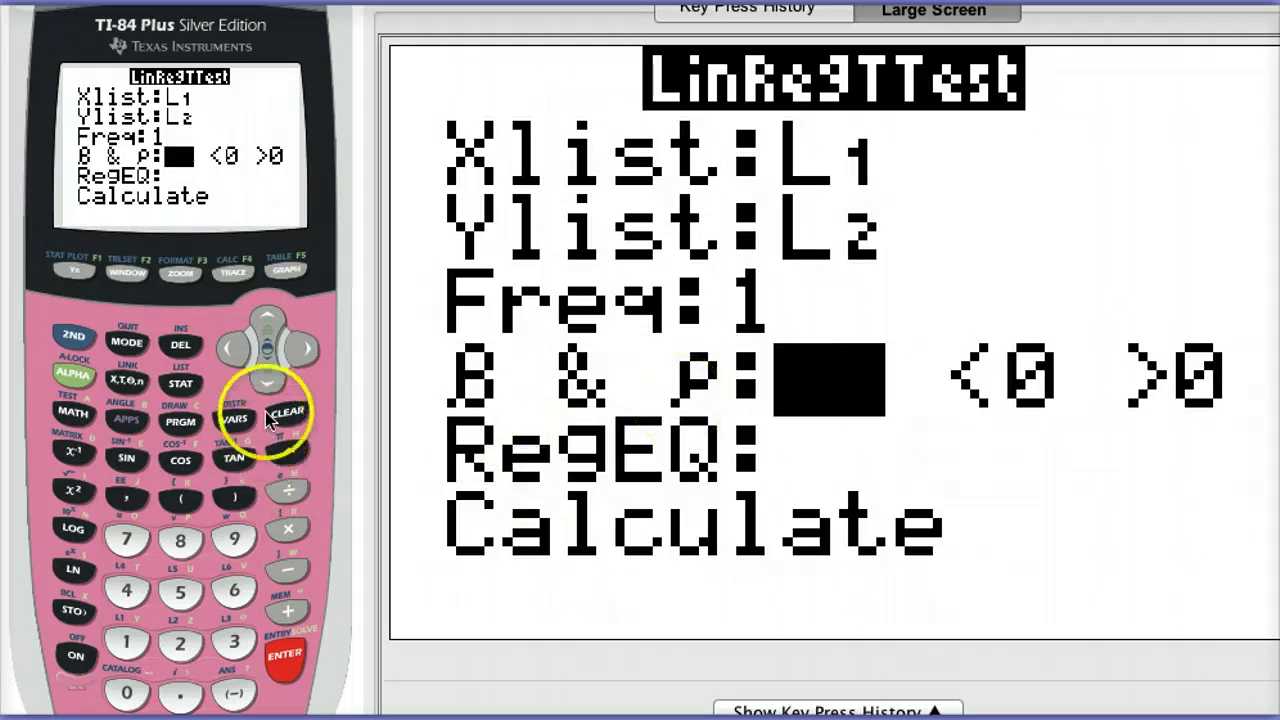
{"action": "left_click", "coordinate": [267, 383]}
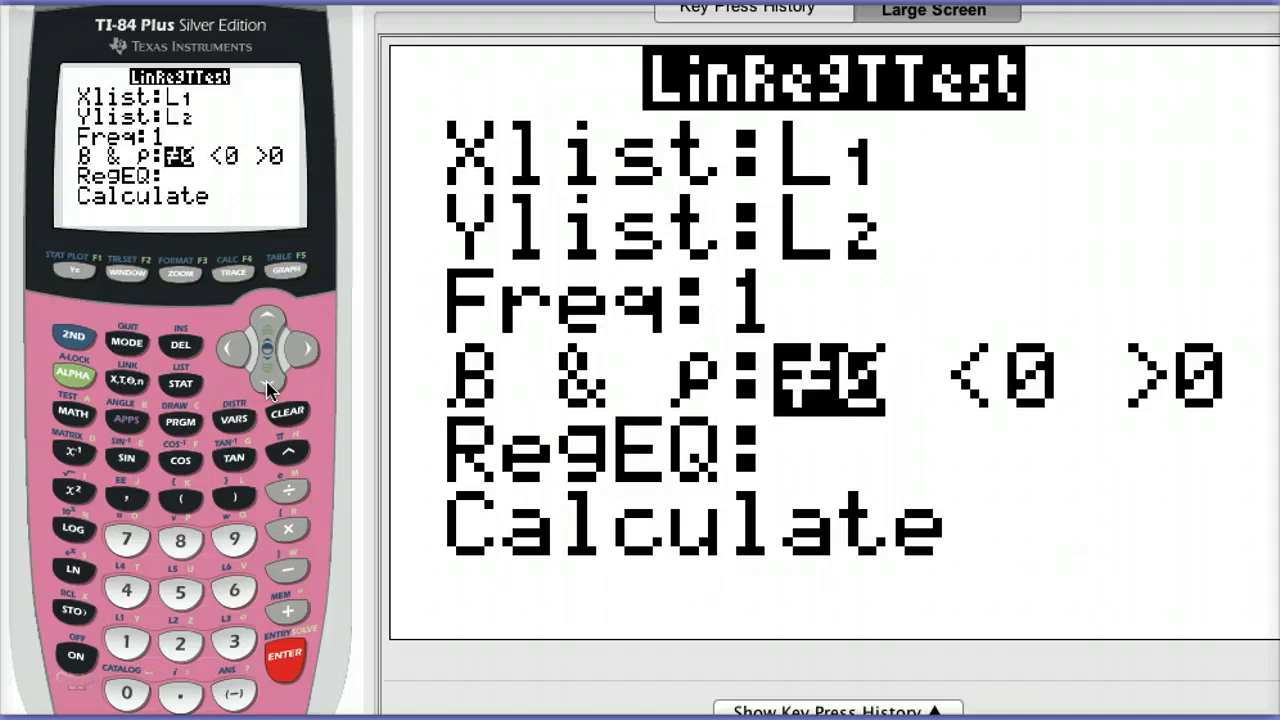
Store the regression equation to Y1 via RegEQ and highlight Calculate
{"action": "left_click", "coordinate": [268, 382]}
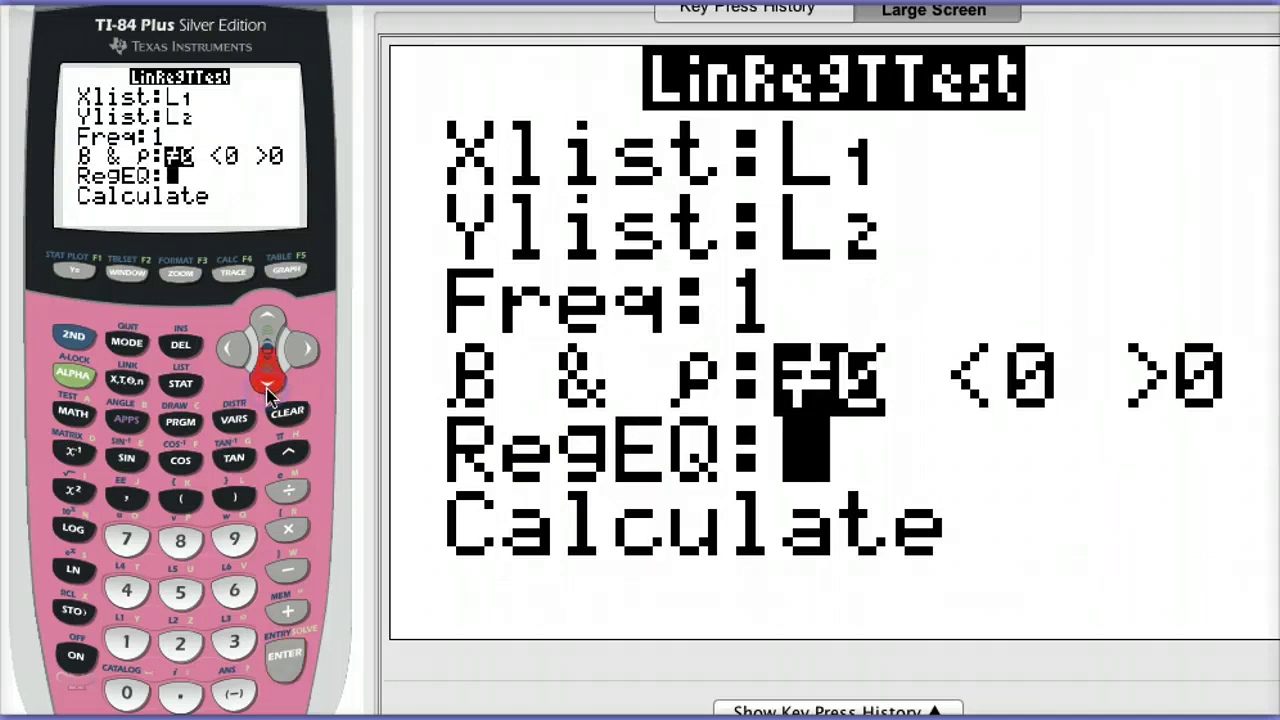
{"action": "left_click", "coordinate": [222, 417]}
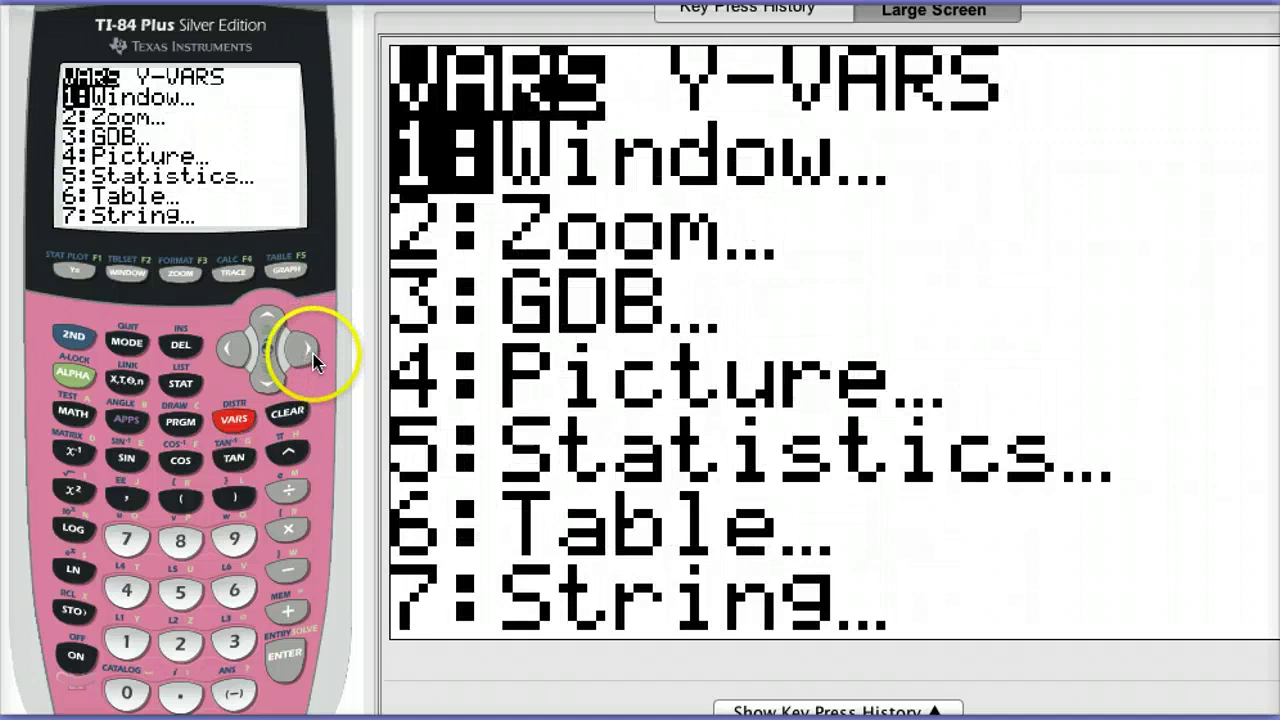
{"action": "left_click", "coordinate": [312, 362]}
{"action": "left_click", "coordinate": [288, 664]}
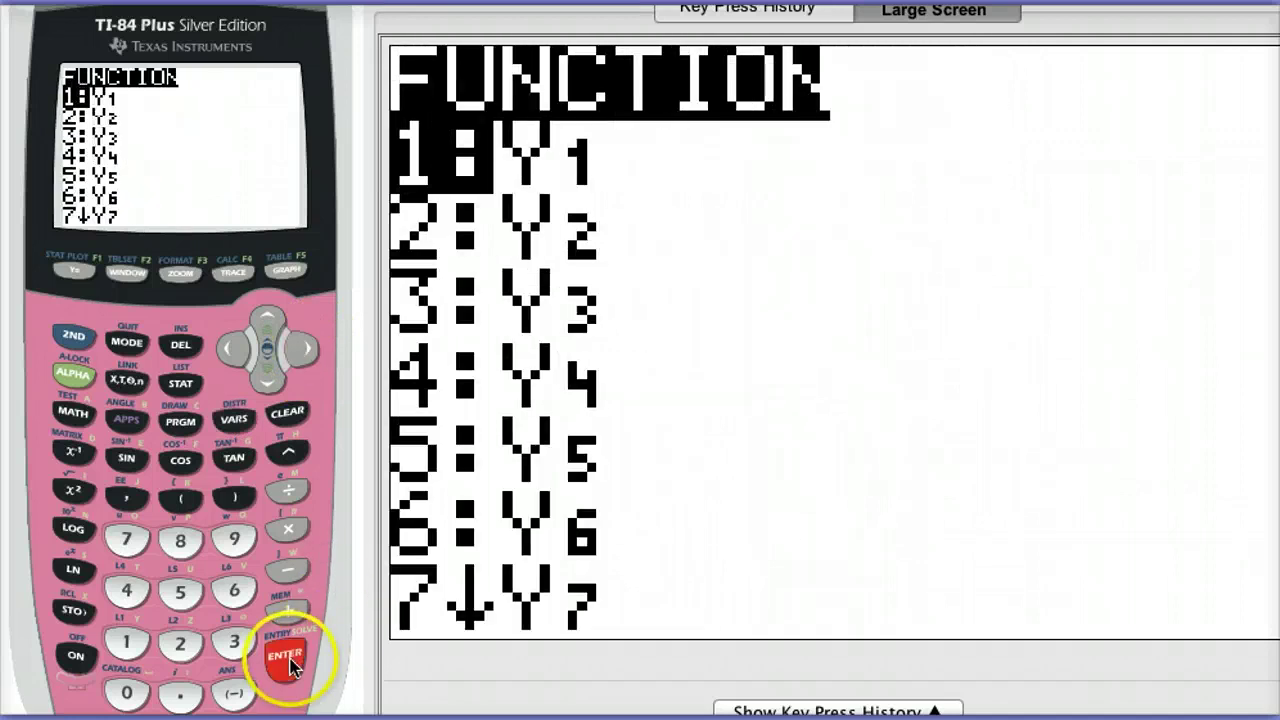
{"action": "left_click", "coordinate": [288, 664]}
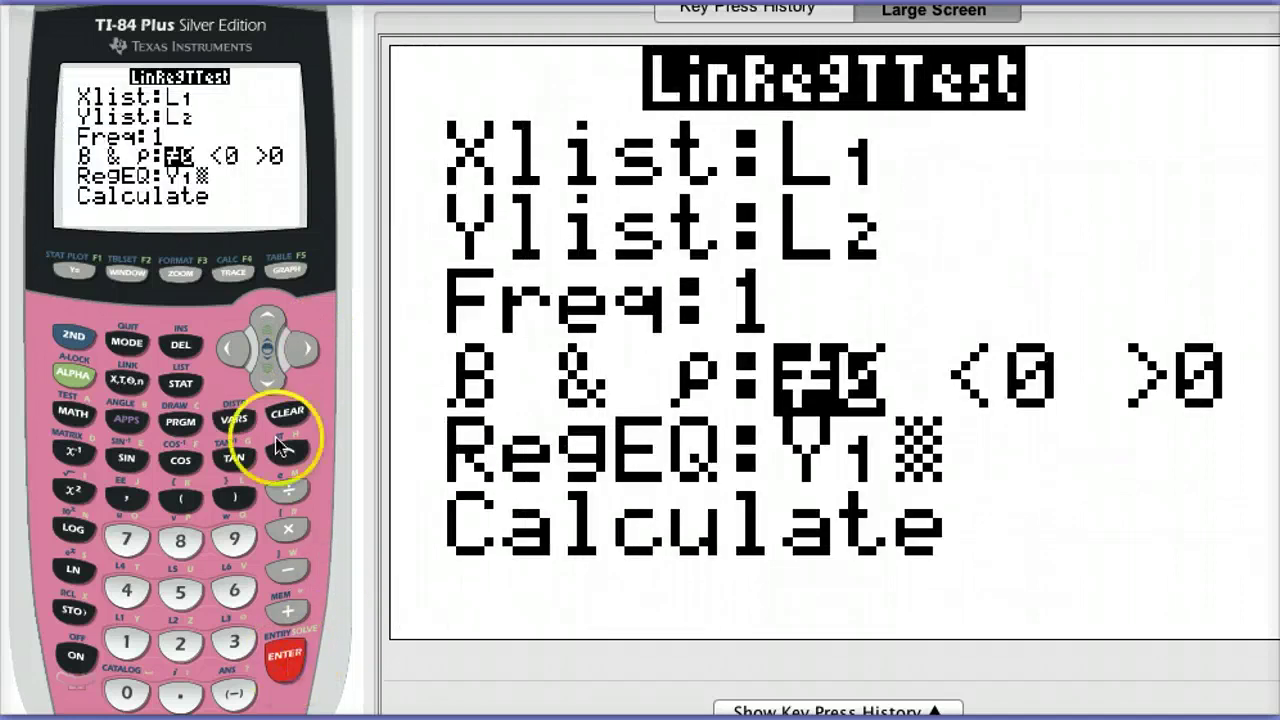
{"action": "left_click", "coordinate": [268, 382]}
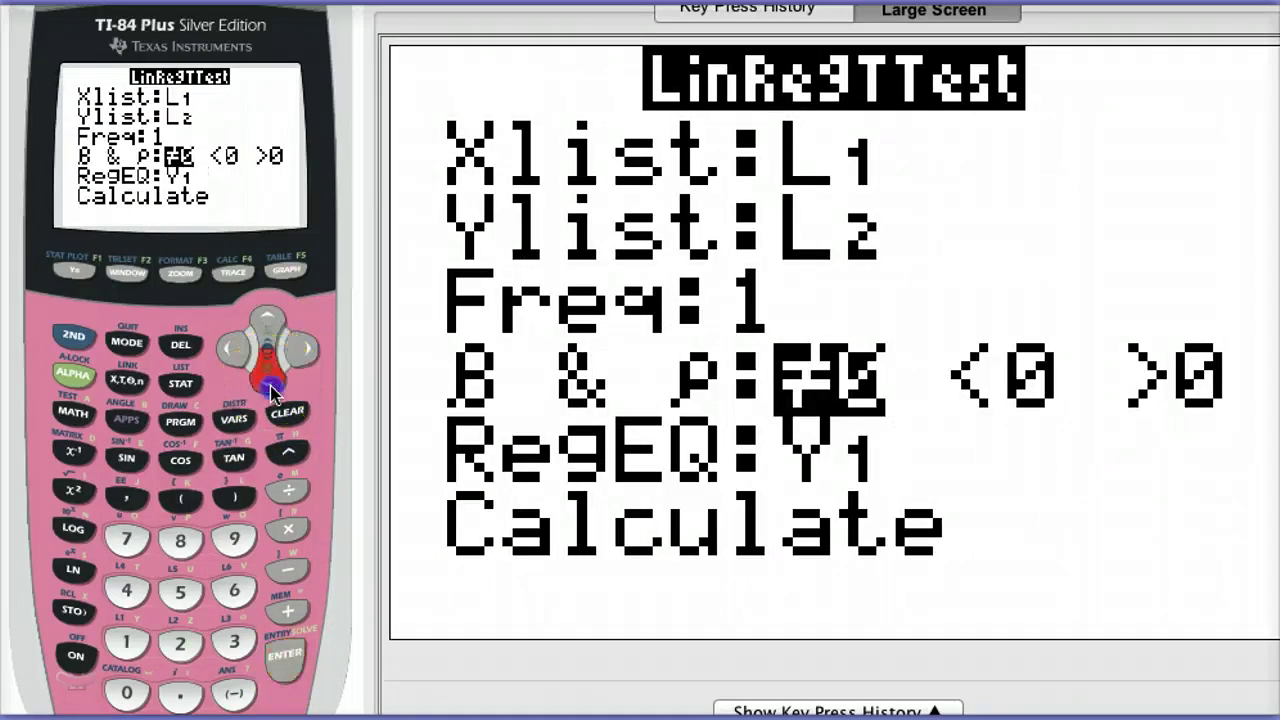
Run LinRegTTest and scroll its output: t=-4.641816035, p=3.8095431e-4, df=14, r²=.6061492049, r=-.7785558457
{"action": "left_click", "coordinate": [285, 658]}
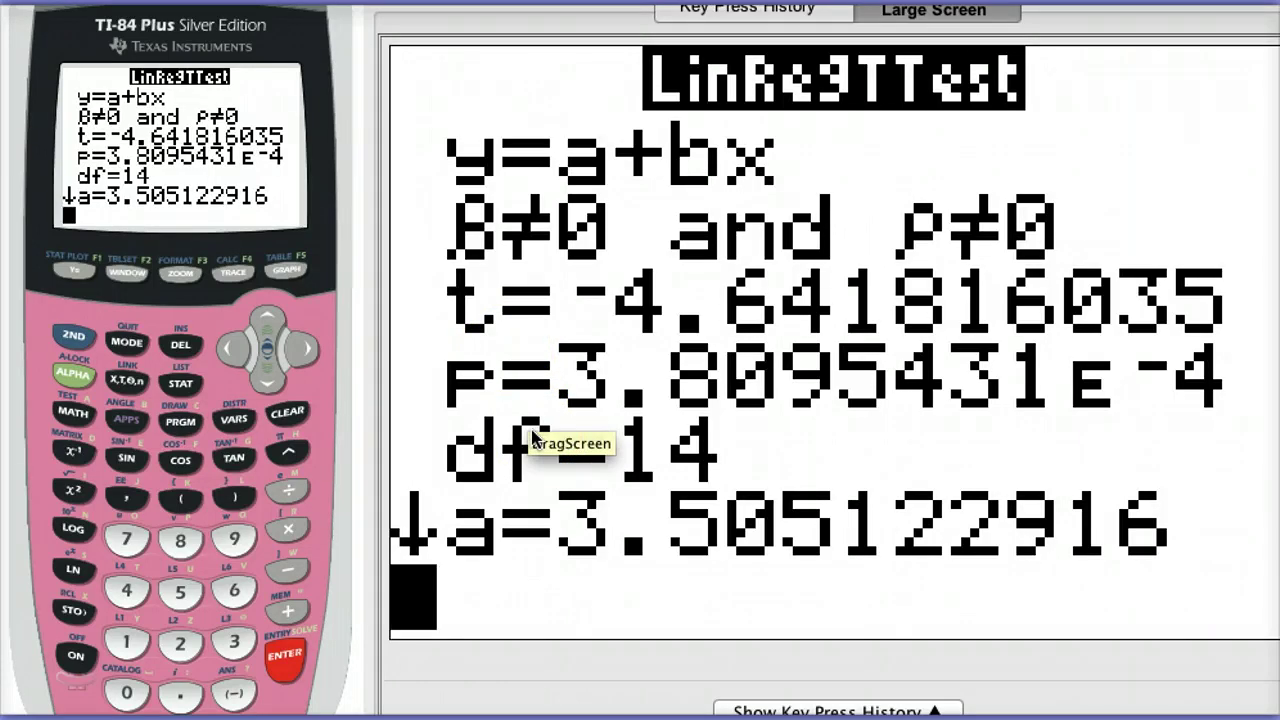
{"action": "left_click", "coordinate": [270, 385]}
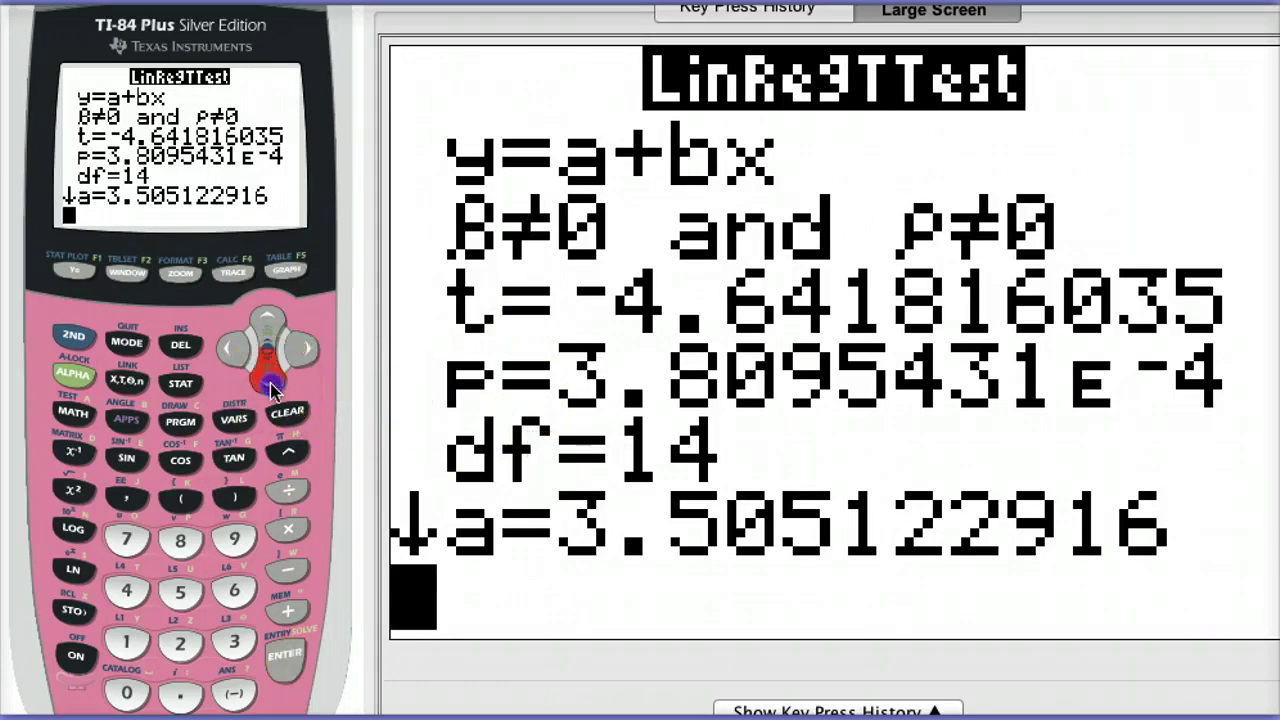
{"action": "left_click", "coordinate": [270, 385]}
{"action": "left_click", "coordinate": [270, 385]}
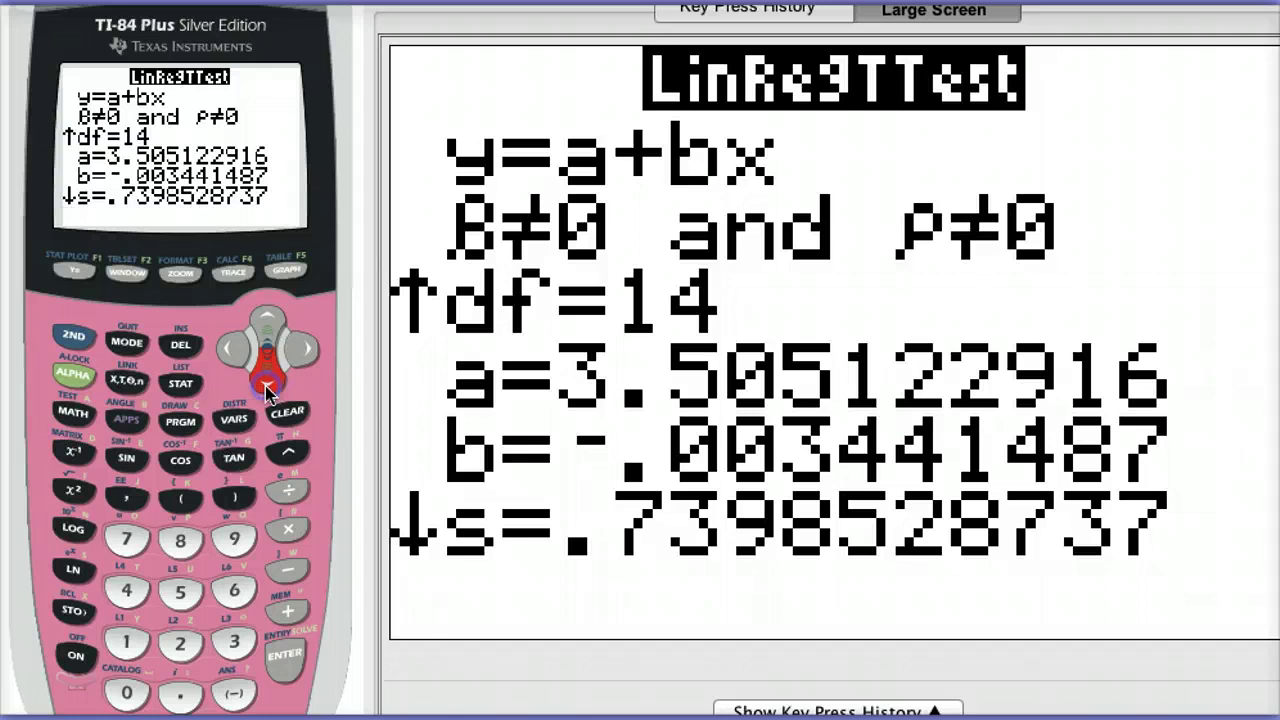
{"action": "left_click", "coordinate": [270, 386]}
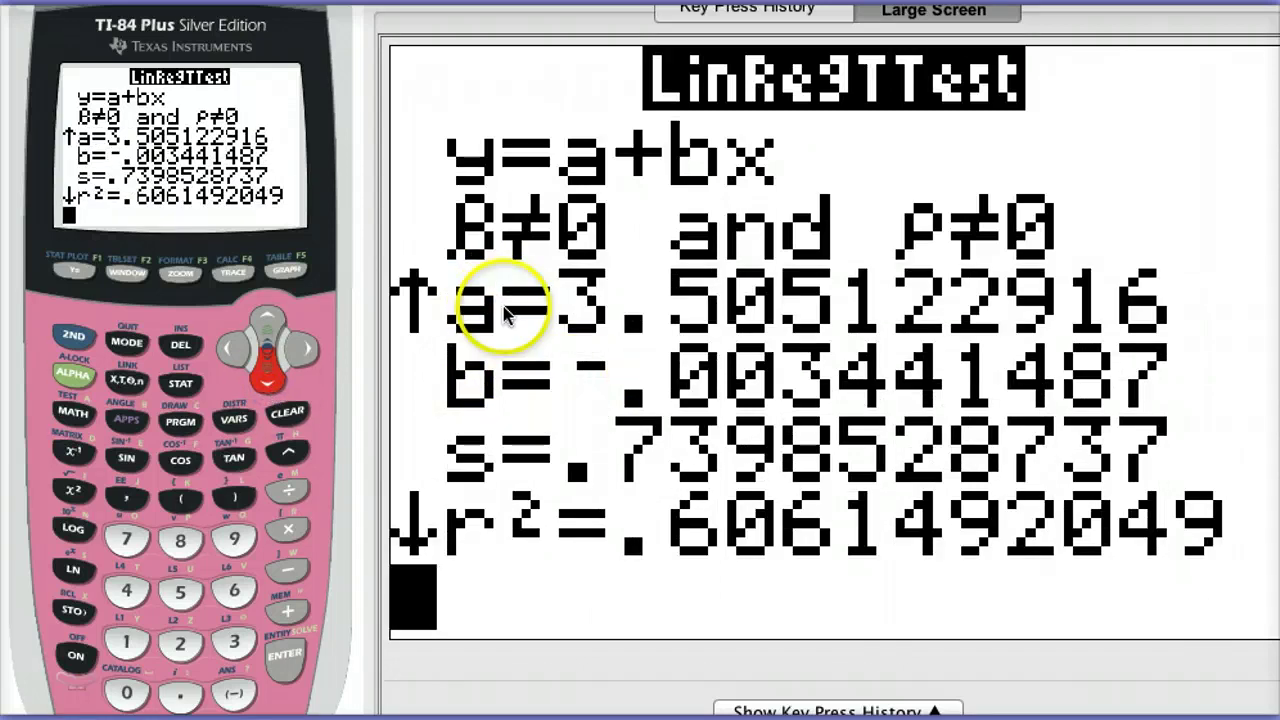
{"action": "left_click", "coordinate": [268, 385]}
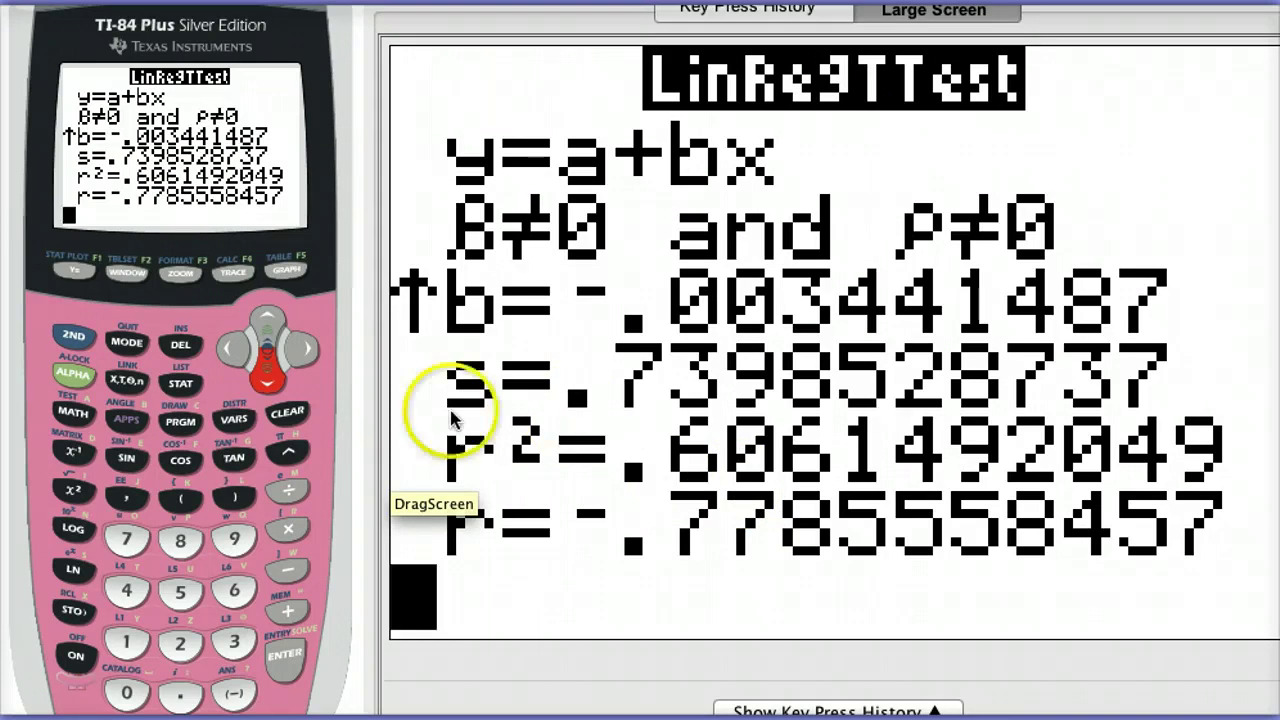
Open the LinRegTInt setup screen from the STAT TESTS menu
{"action": "left_click", "coordinate": [180, 386]}
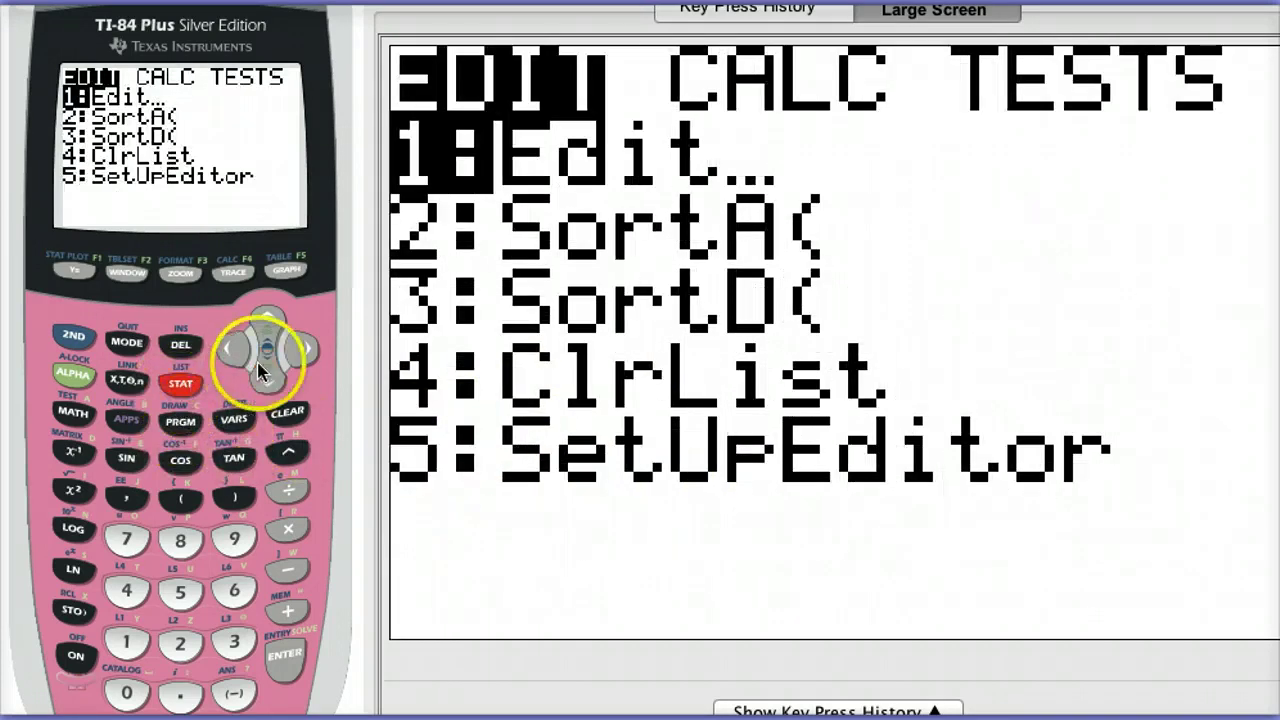
{"action": "left_click", "coordinate": [302, 355]}
{"action": "left_click", "coordinate": [300, 350]}
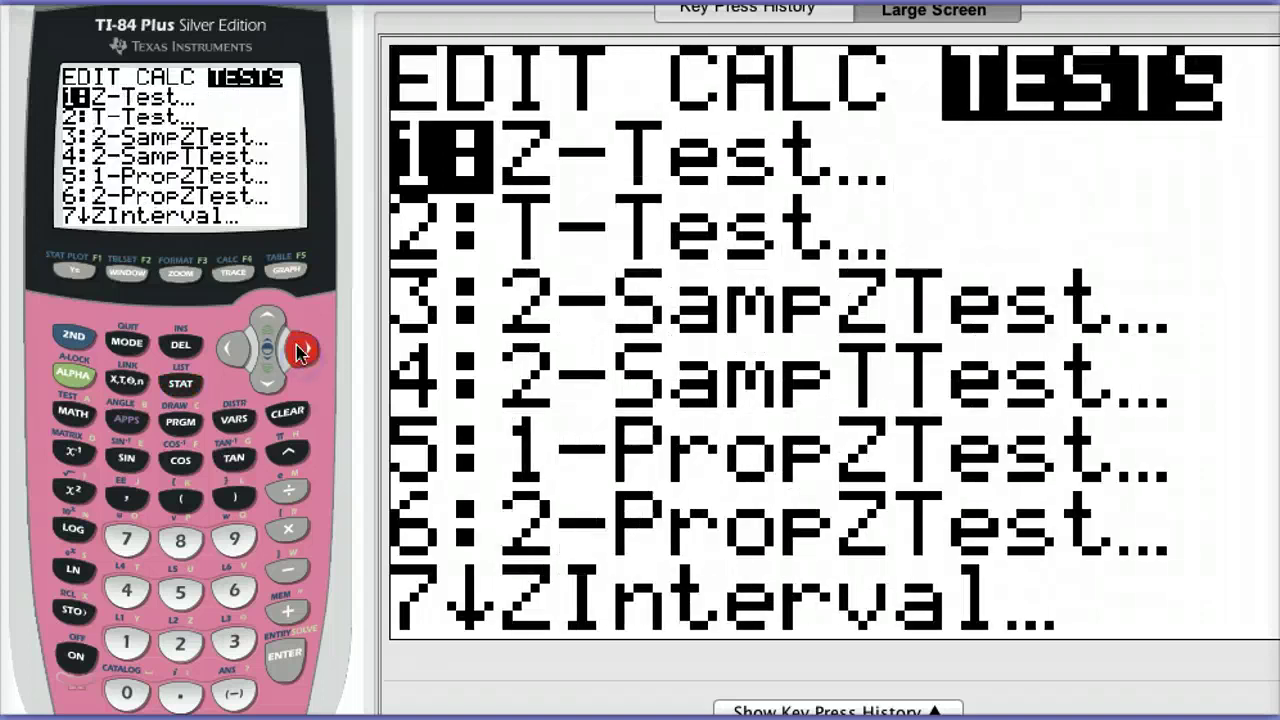
{"action": "left_click", "coordinate": [272, 322]}
{"action": "left_click", "coordinate": [270, 322]}
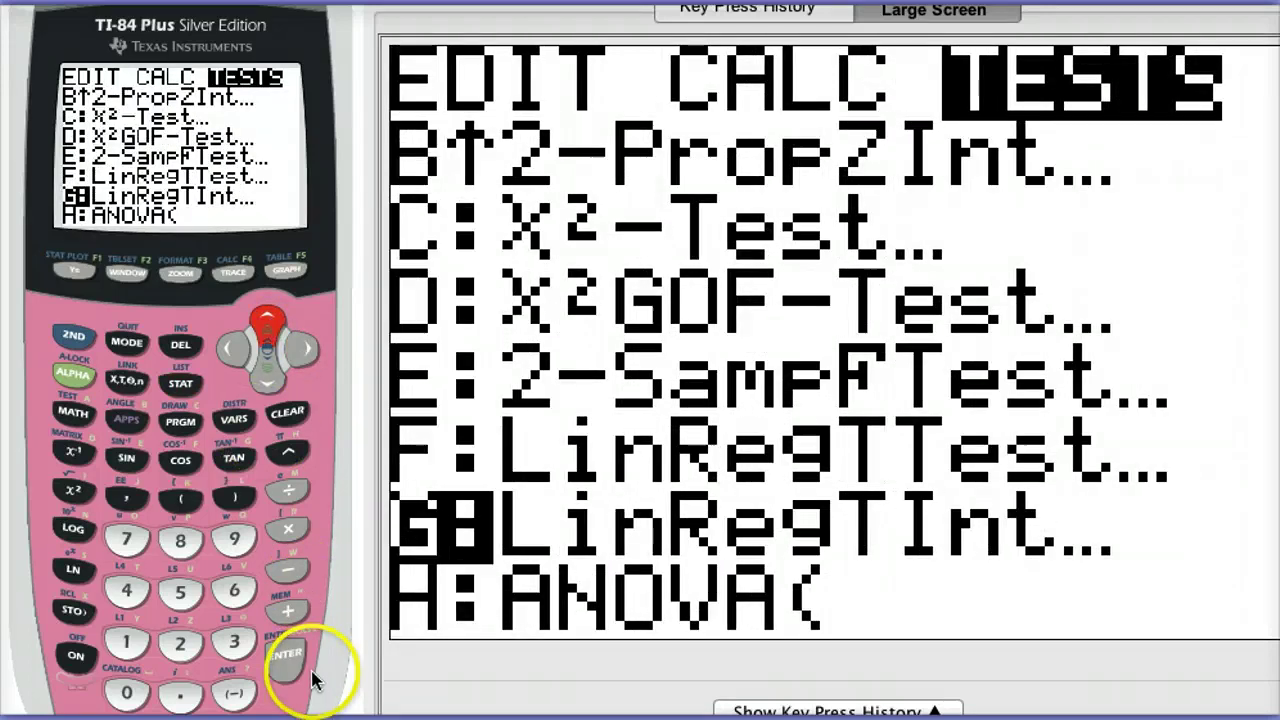
{"action": "left_click", "coordinate": [283, 658]}
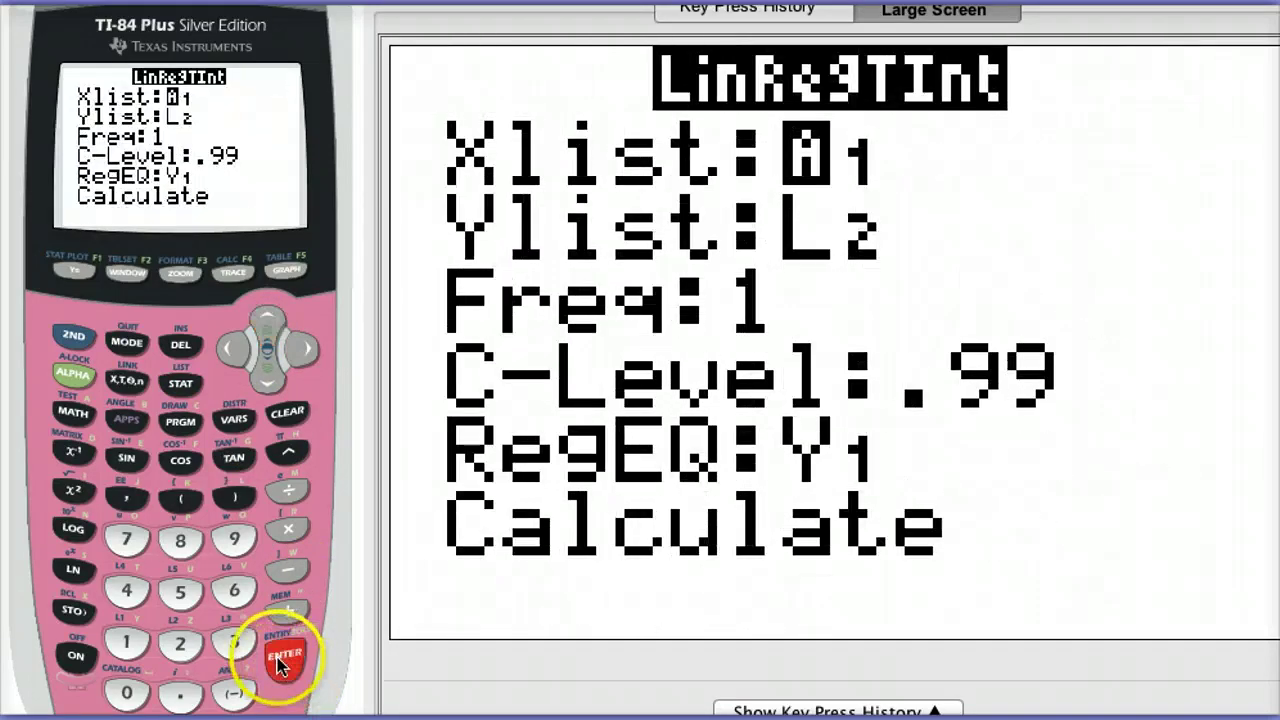
Set the C-Level to .95, keeping RegEQ Y1, and highlight Calculate
{"action": "left_click", "coordinate": [270, 383]}
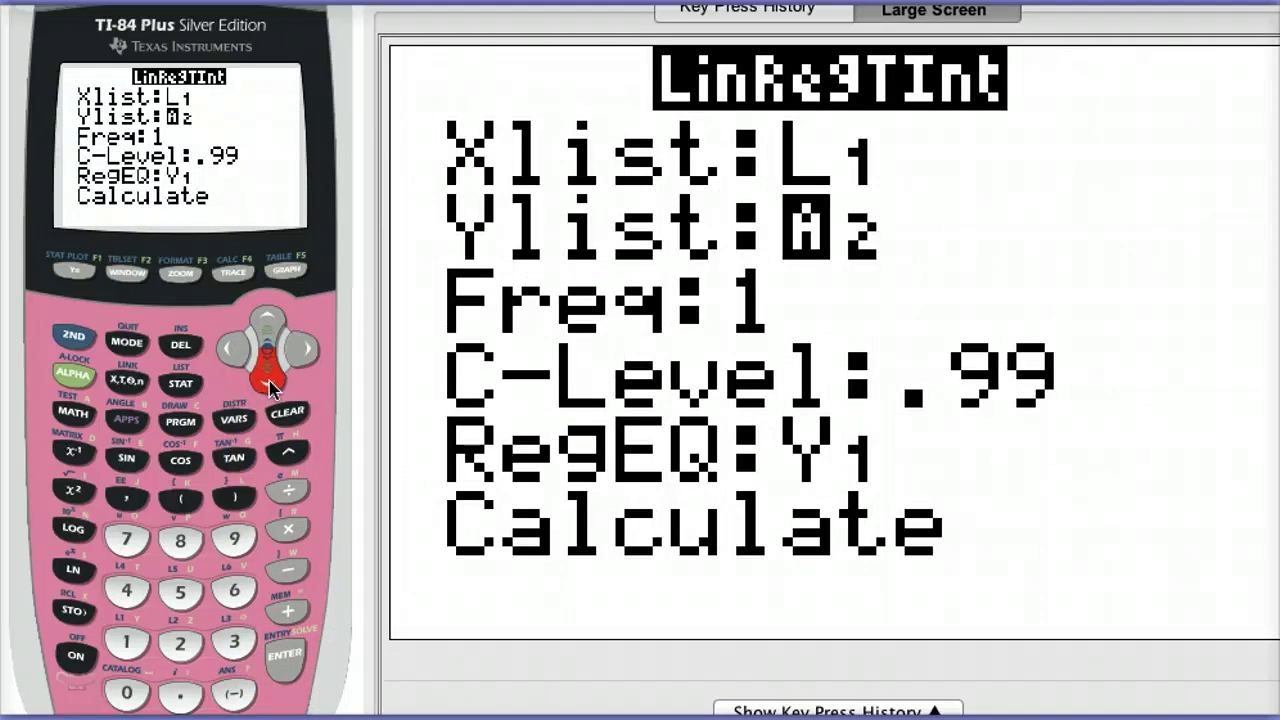
{"action": "left_click", "coordinate": [269, 381]}
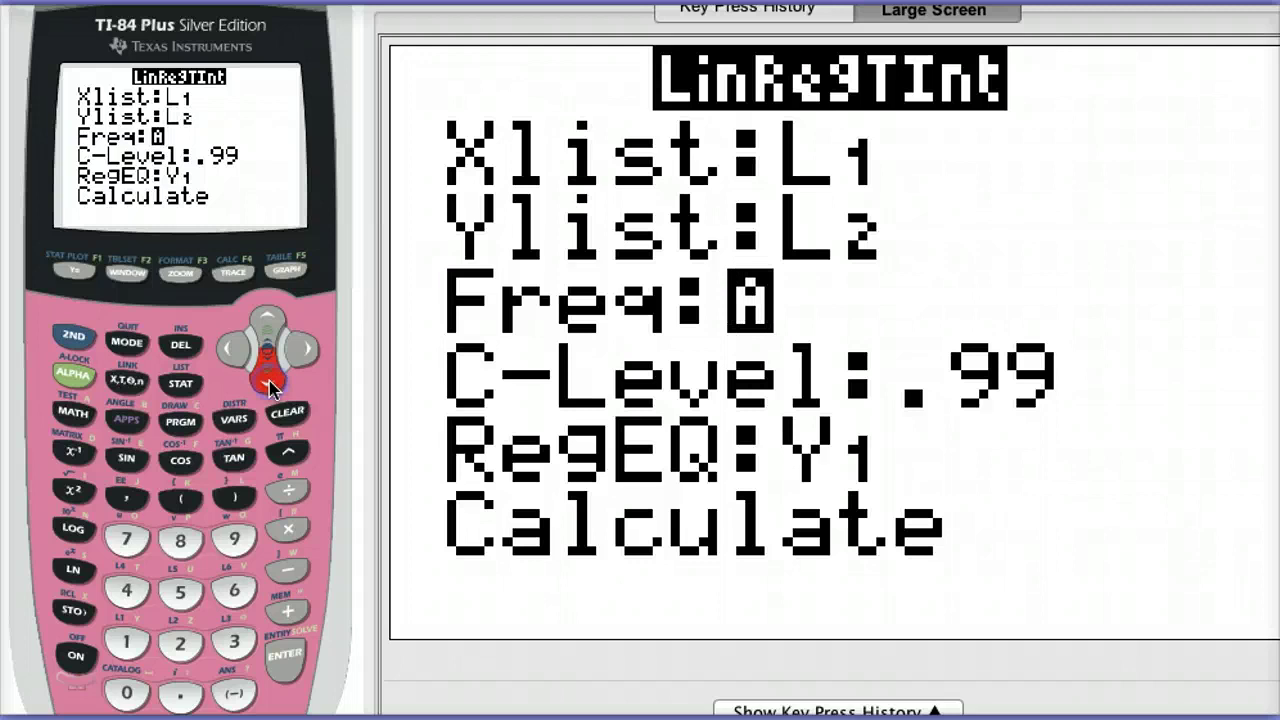
{"action": "left_click", "coordinate": [269, 381]}
{"action": "left_click", "coordinate": [180, 693]}
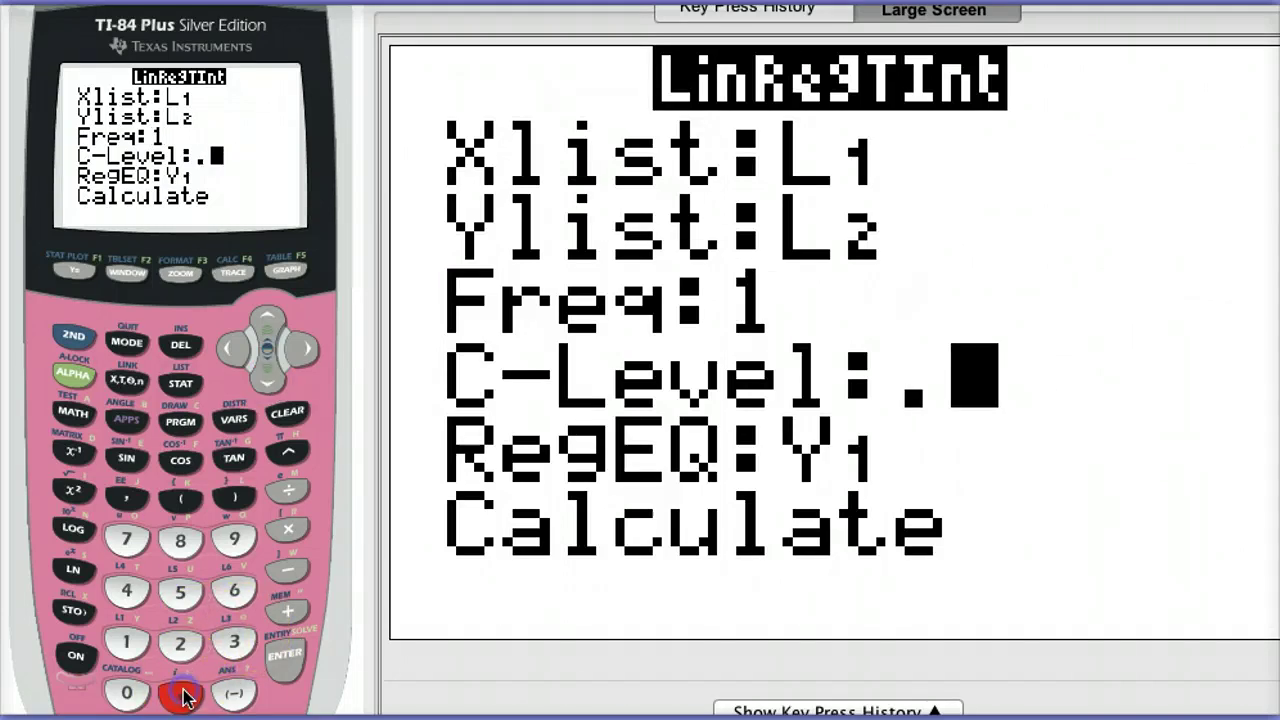
{"action": "left_click", "coordinate": [234, 540]}
{"action": "left_click", "coordinate": [181, 589]}
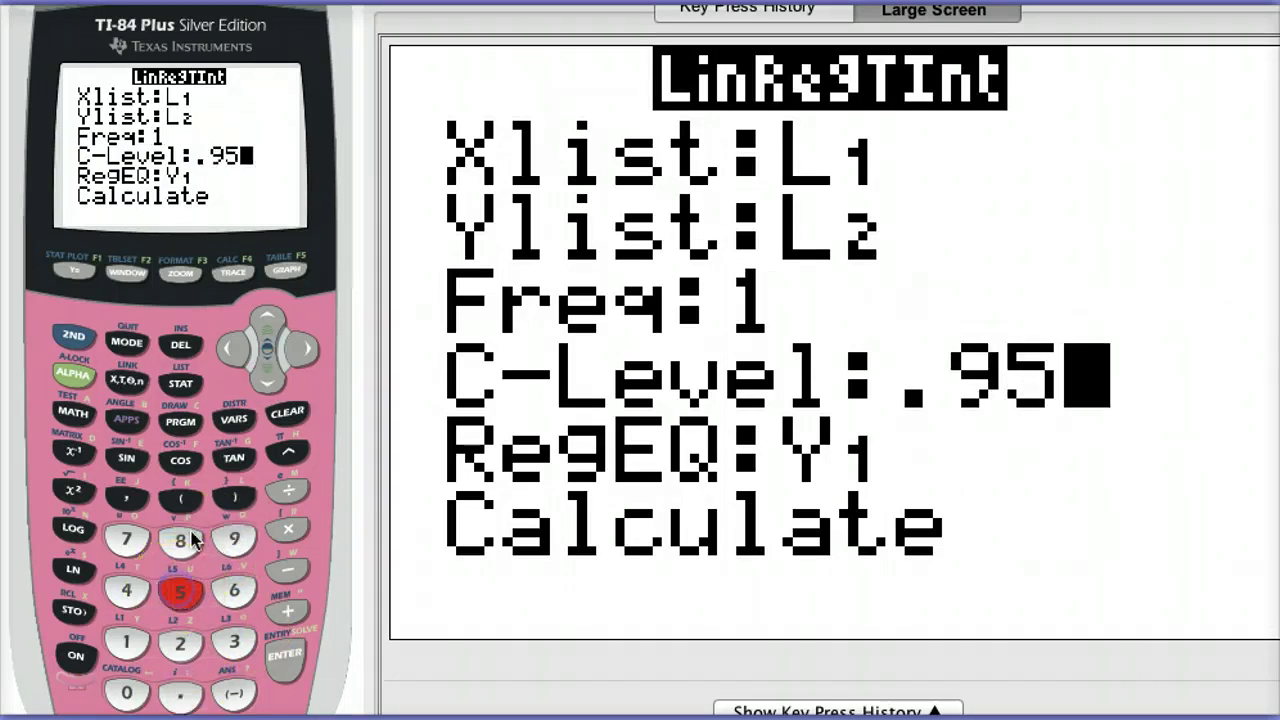
{"action": "left_click", "coordinate": [267, 380]}
{"action": "left_click", "coordinate": [267, 382]}
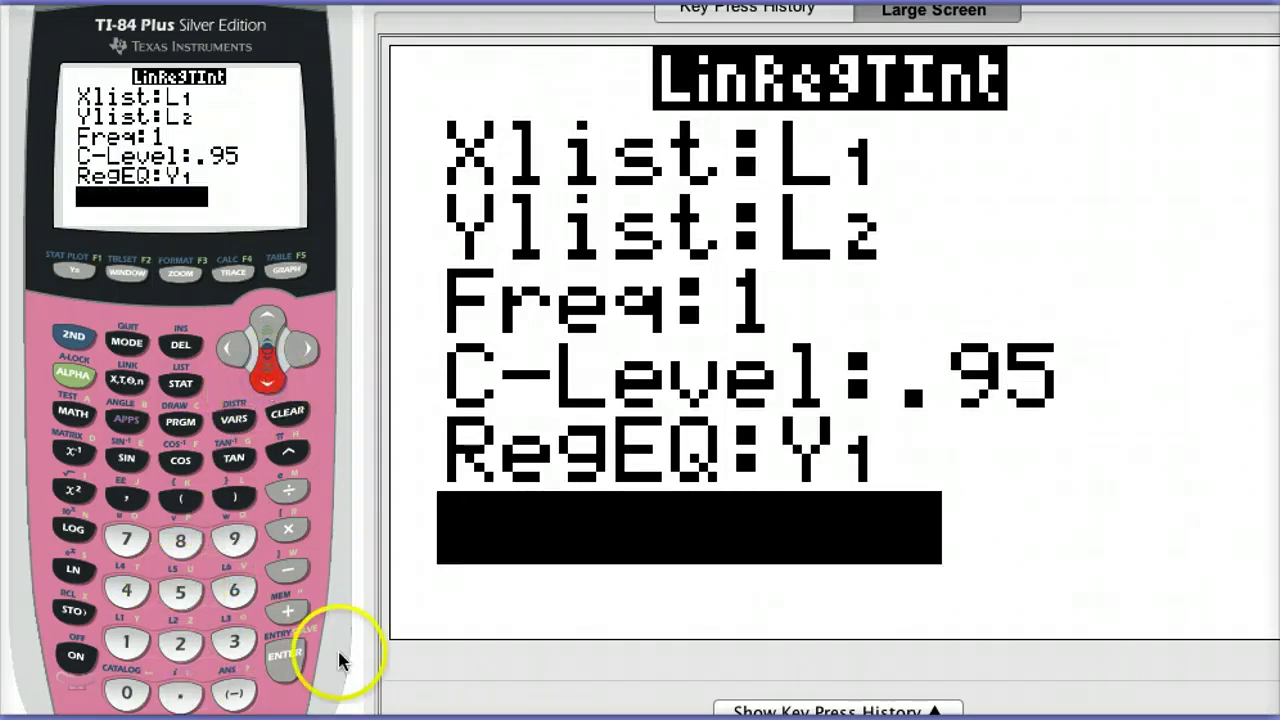
Run LinRegTInt and scroll to show the slope interval (-.005, -.0019) through r²=.6061492049
{"action": "left_click", "coordinate": [288, 661]}
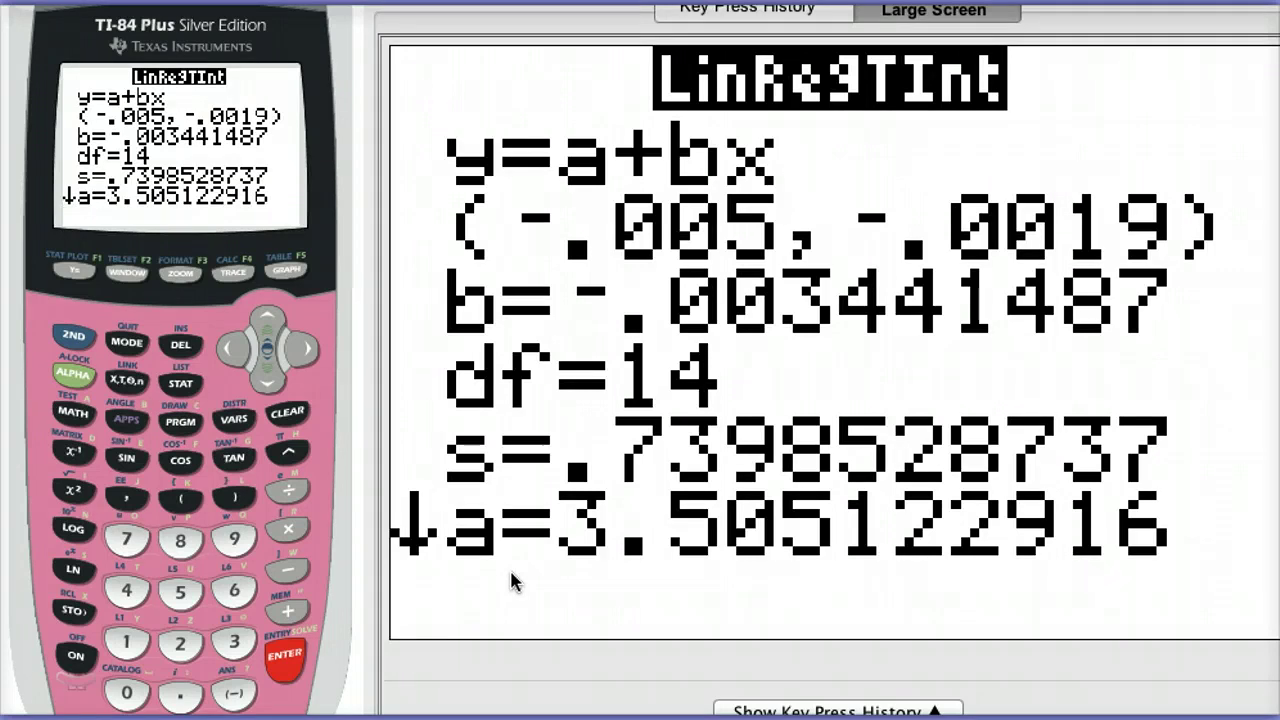
{"action": "left_click", "coordinate": [251, 379]}
{"action": "left_click", "coordinate": [266, 382]}
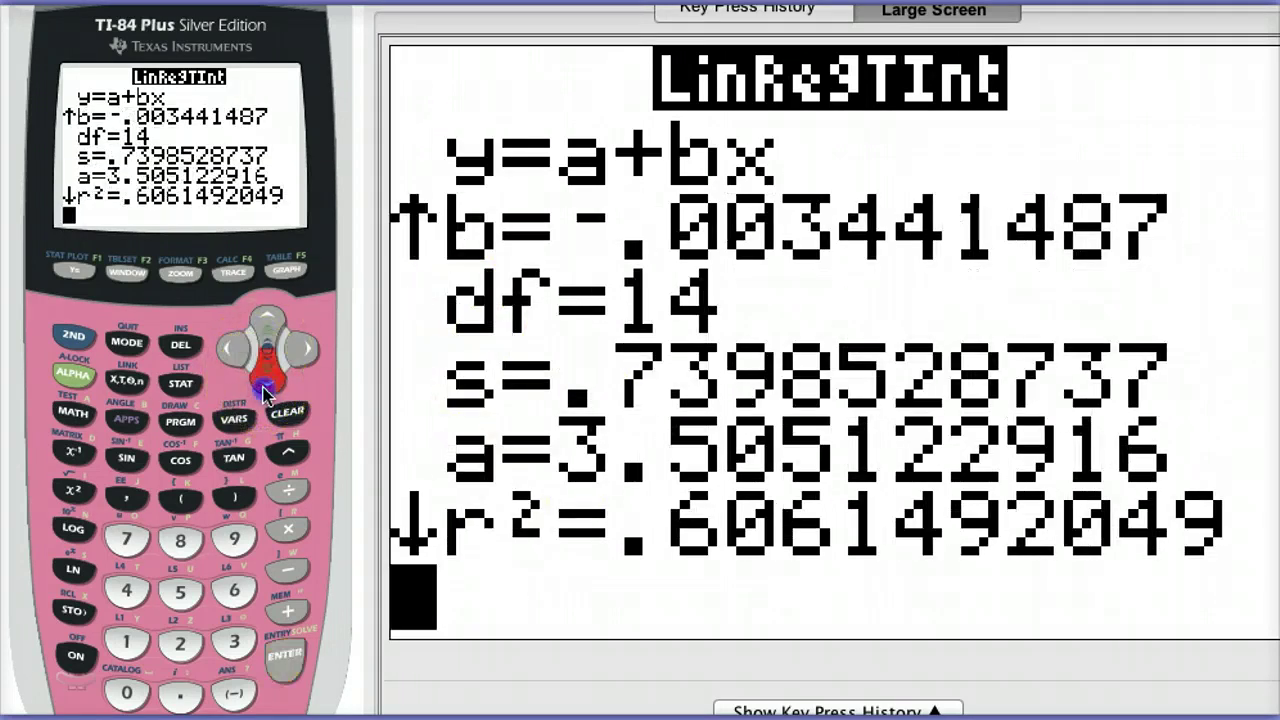